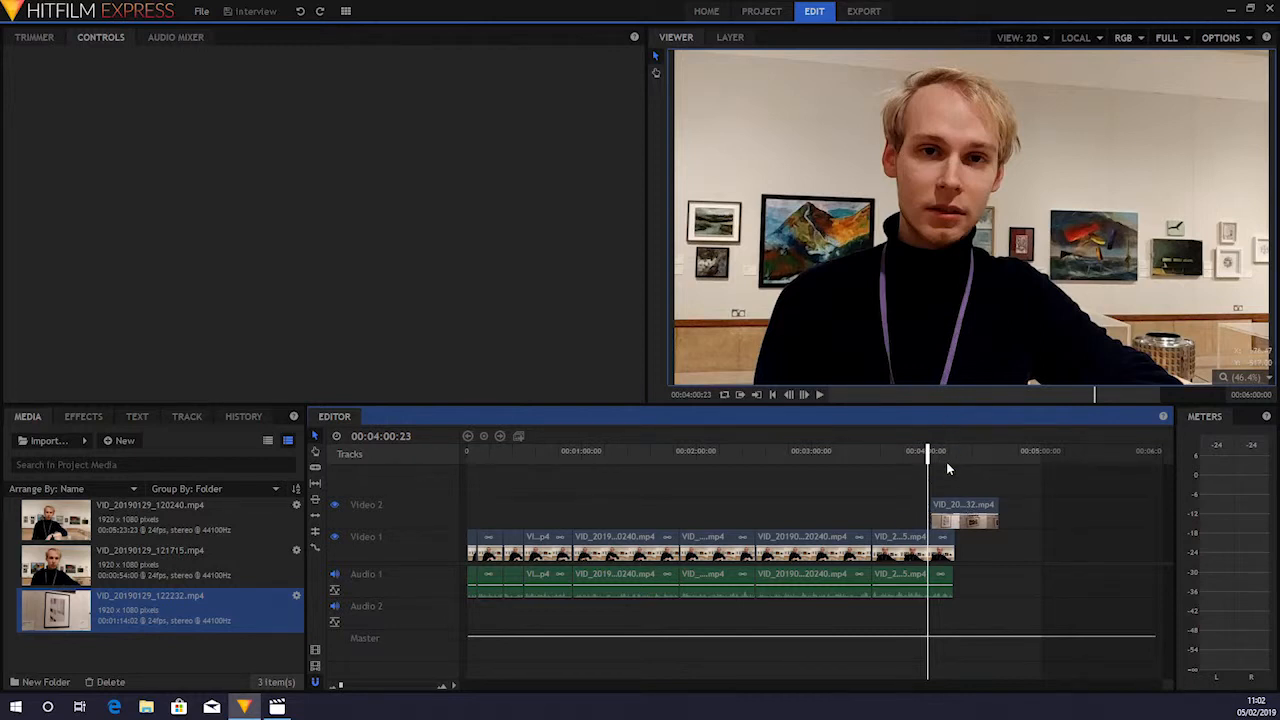
Search the effects for "cross", add a Cross Dissolve to the start of the Video 2 clip, and play the transition.
left_click(84, 416)
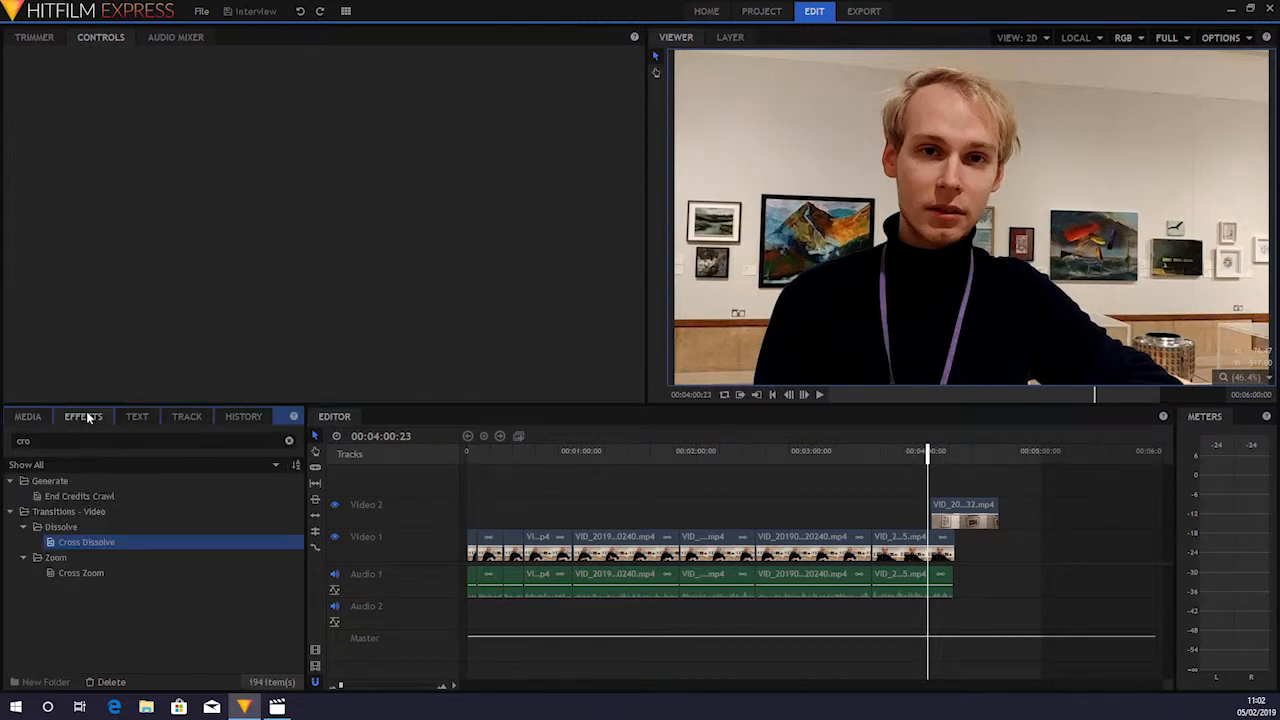
left_click(55, 443)
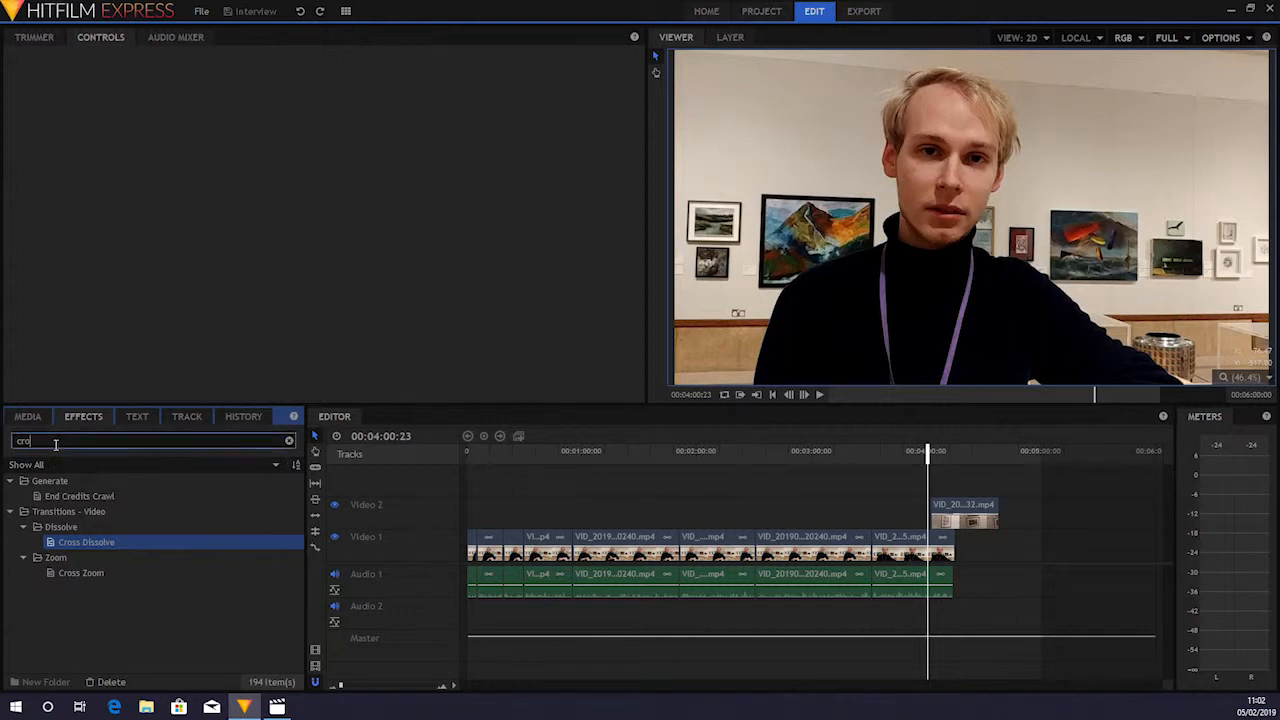
key("BackSpace")
key("BackSpace")
key("BackSpace")
type("cross")
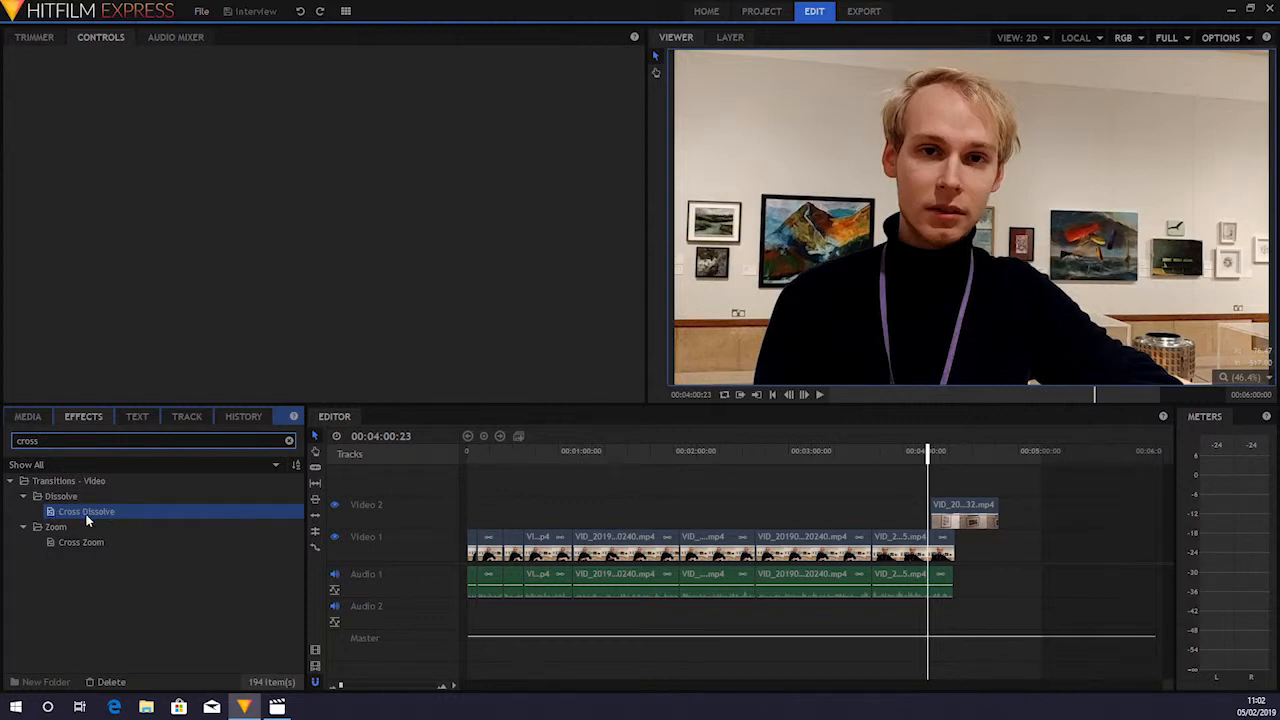
mouse_move(87, 515)
left_mouse_down()
mouse_move(551, 449)
mouse_move(841, 462)
mouse_move(918, 476)
mouse_move(946, 507)
left_mouse_up()
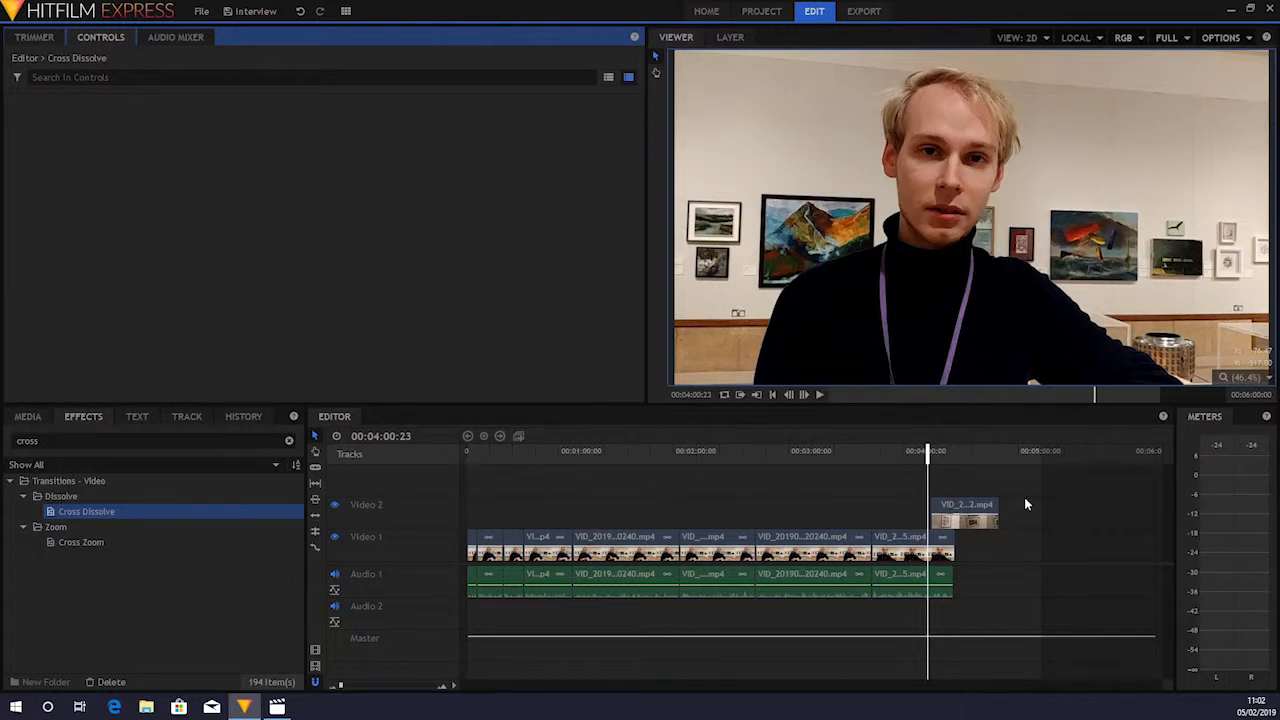
key("space")
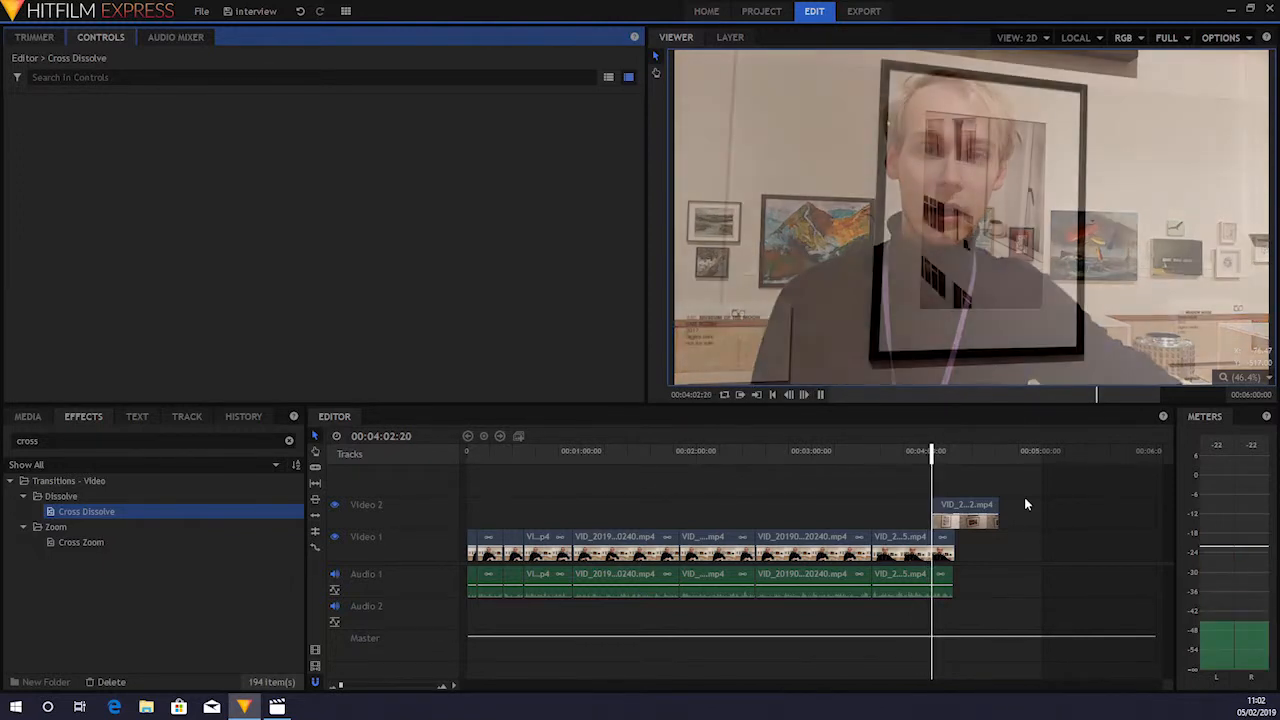
key("space")
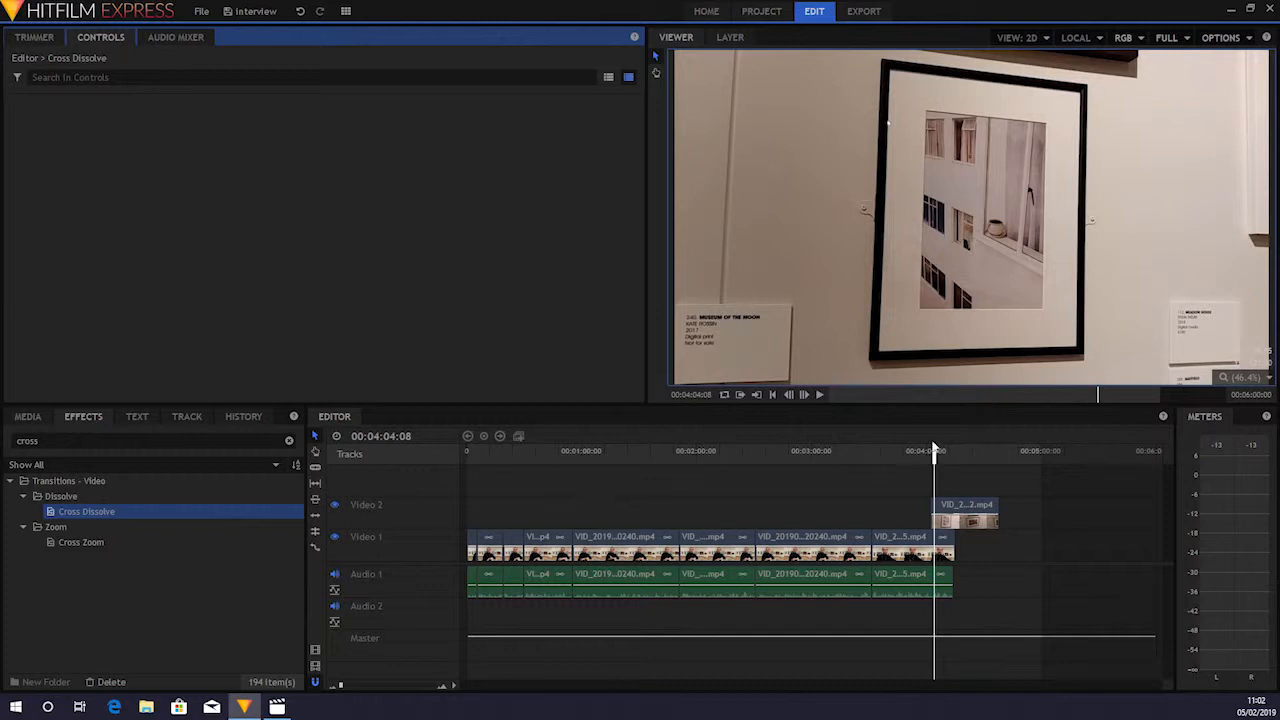
mouse_move(934, 455)
left_mouse_down()
mouse_move(920, 455)
mouse_move(950, 456)
left_mouse_up()
Move the playhead to 00:02:30:19, clear the effects search and browse the effect categories, expanding Color Grading.
left_click(756, 455)
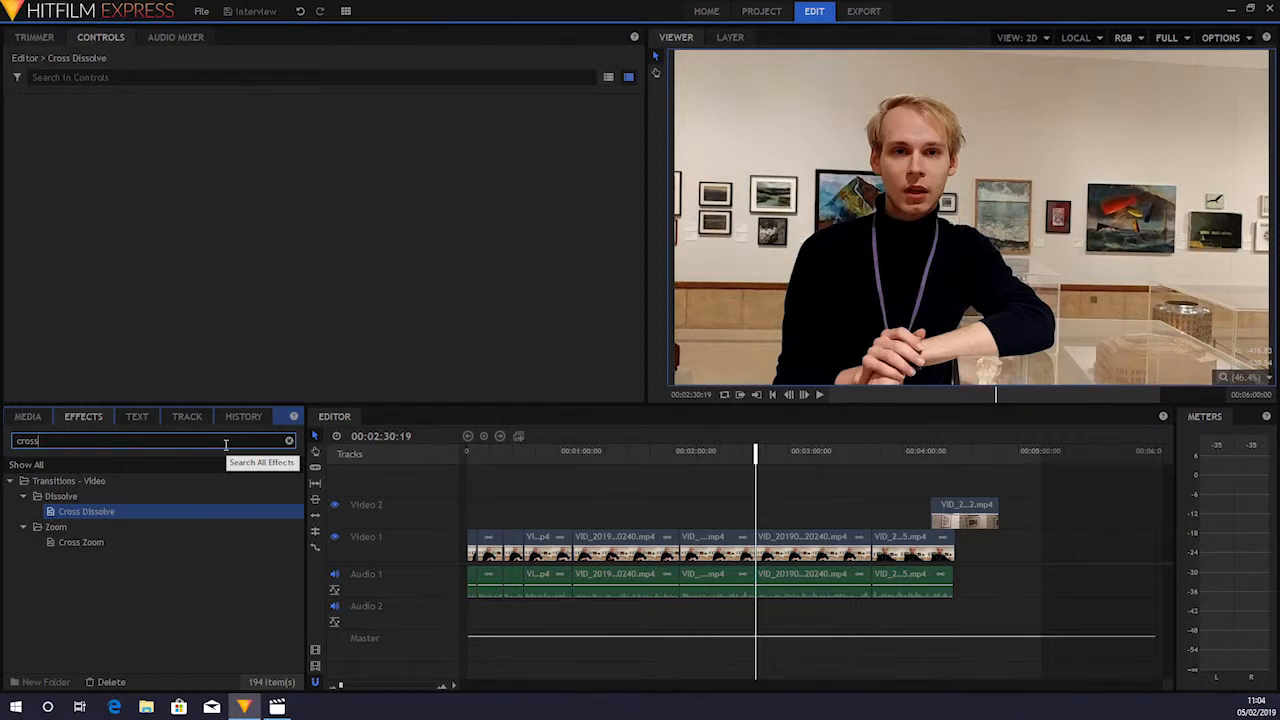
key("BackSpace")
key("BackSpace")
key("BackSpace")
key("BackSpace")
key("BackSpace")
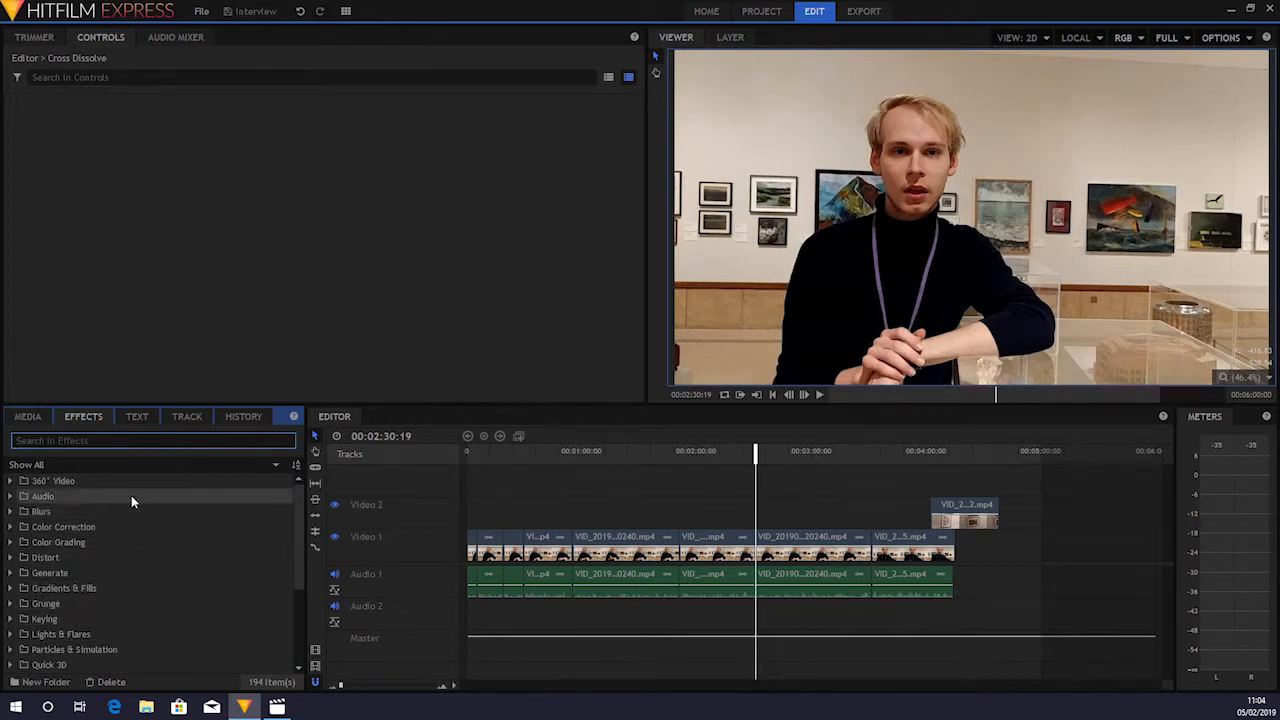
left_click(11, 543)
scroll(137, 559, "down", 1)
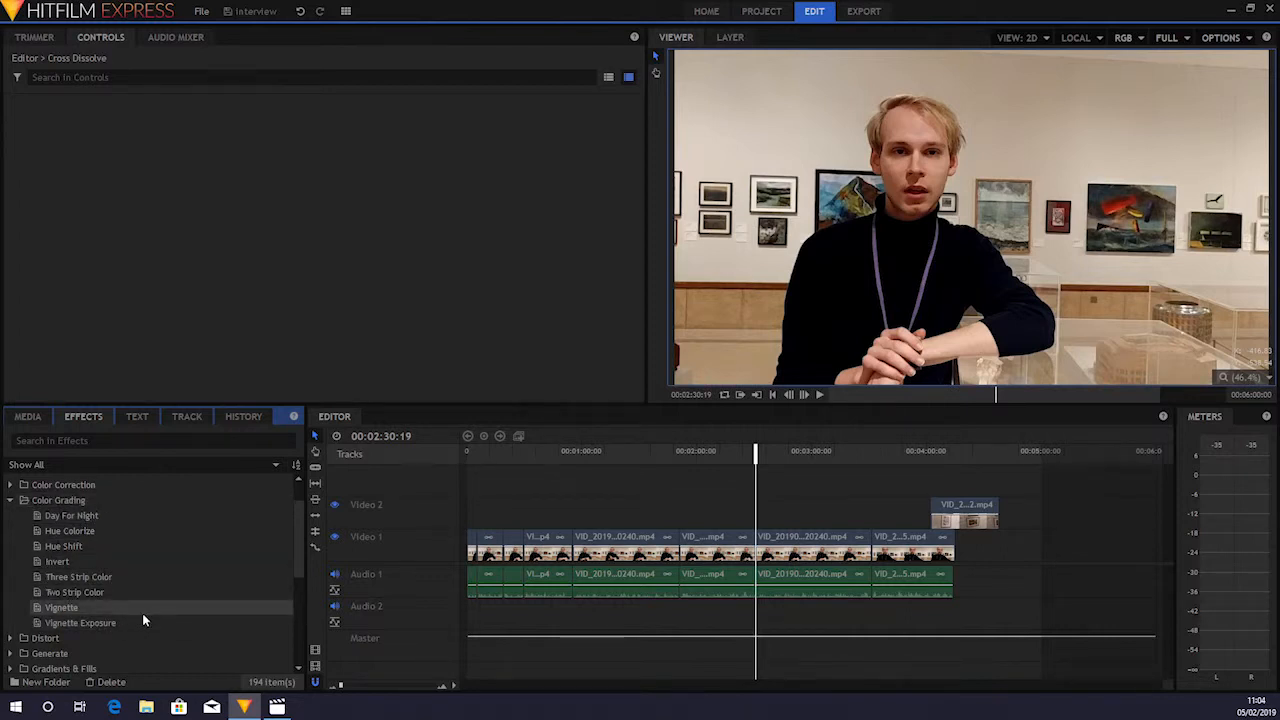
scroll(143, 614, "down", 4)
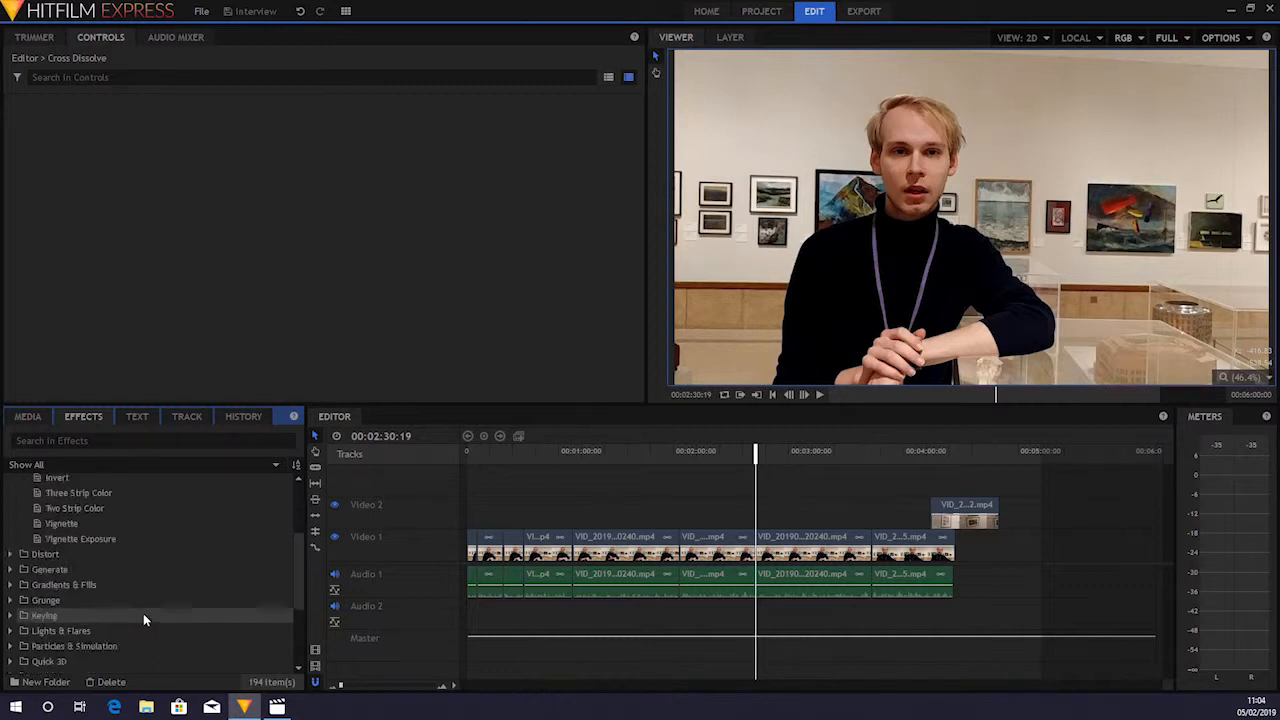
scroll(141, 612, "up", 6)
Search the effects for "levels" and apply Levels Histogram to the second-to-last clip on Video 1, with the playhead at 00:03:03:03.
left_click(139, 441)
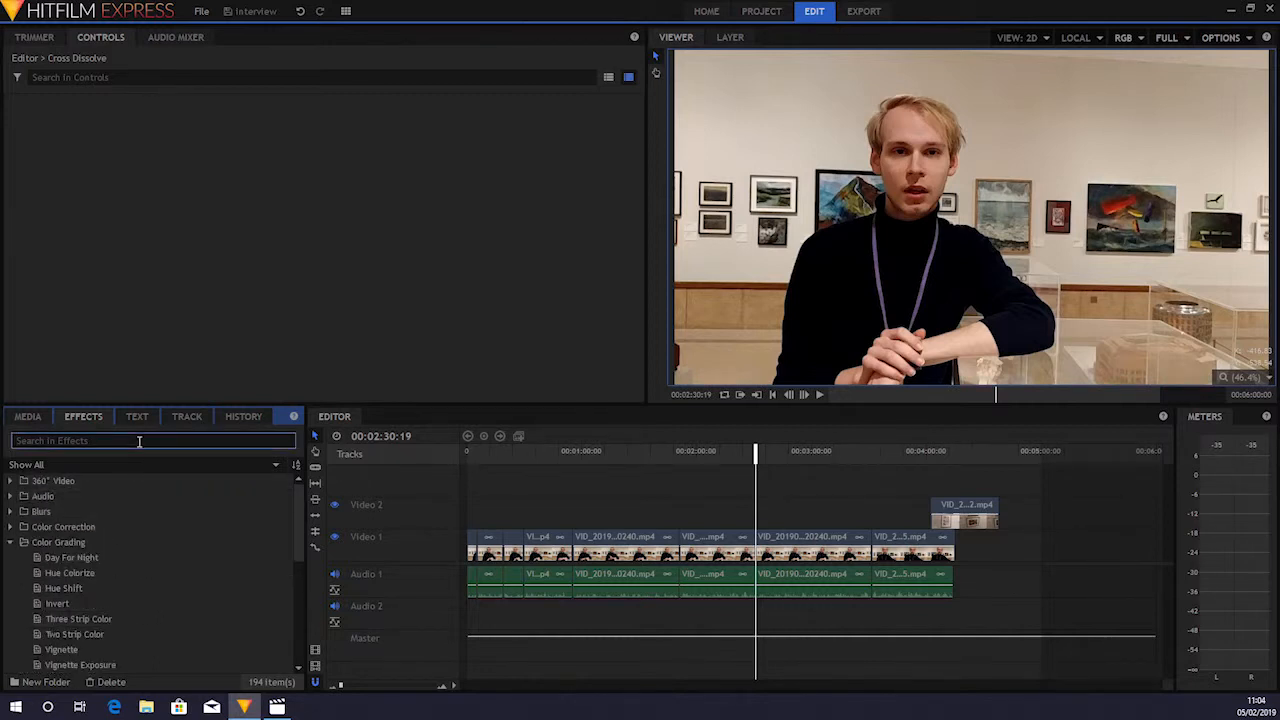
type("levels")
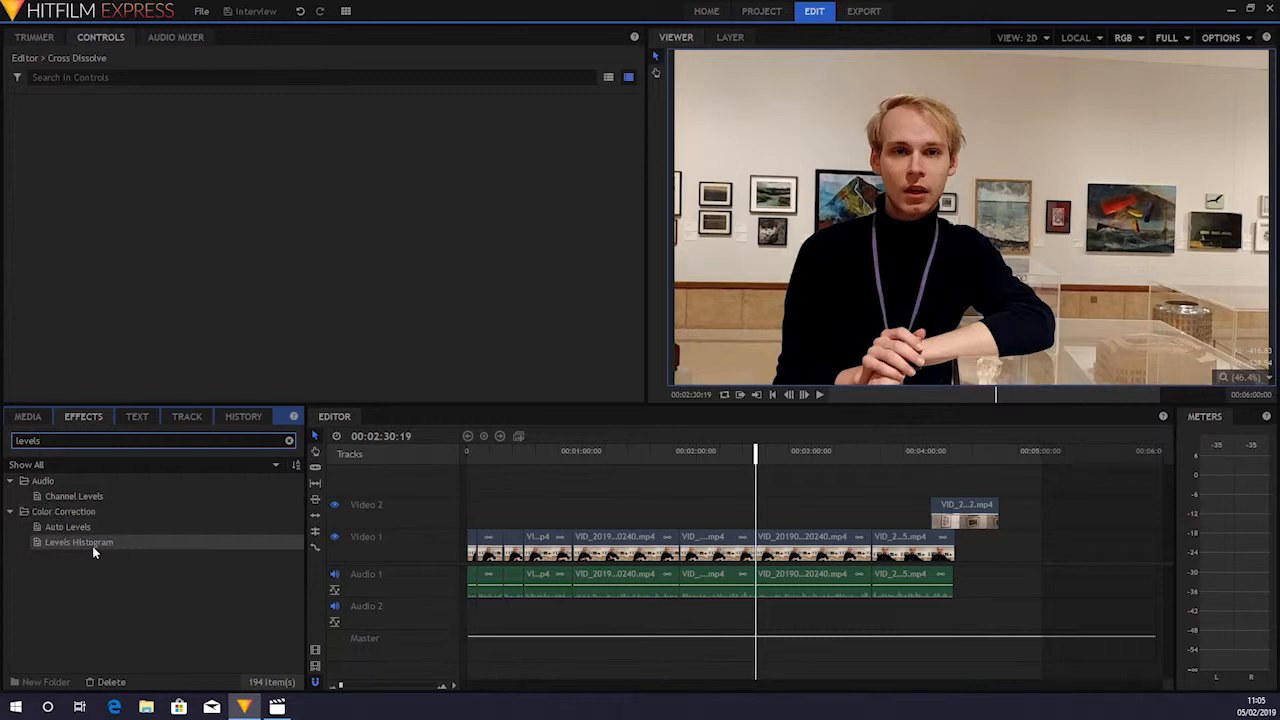
left_click_drag(93, 542, 812, 545)
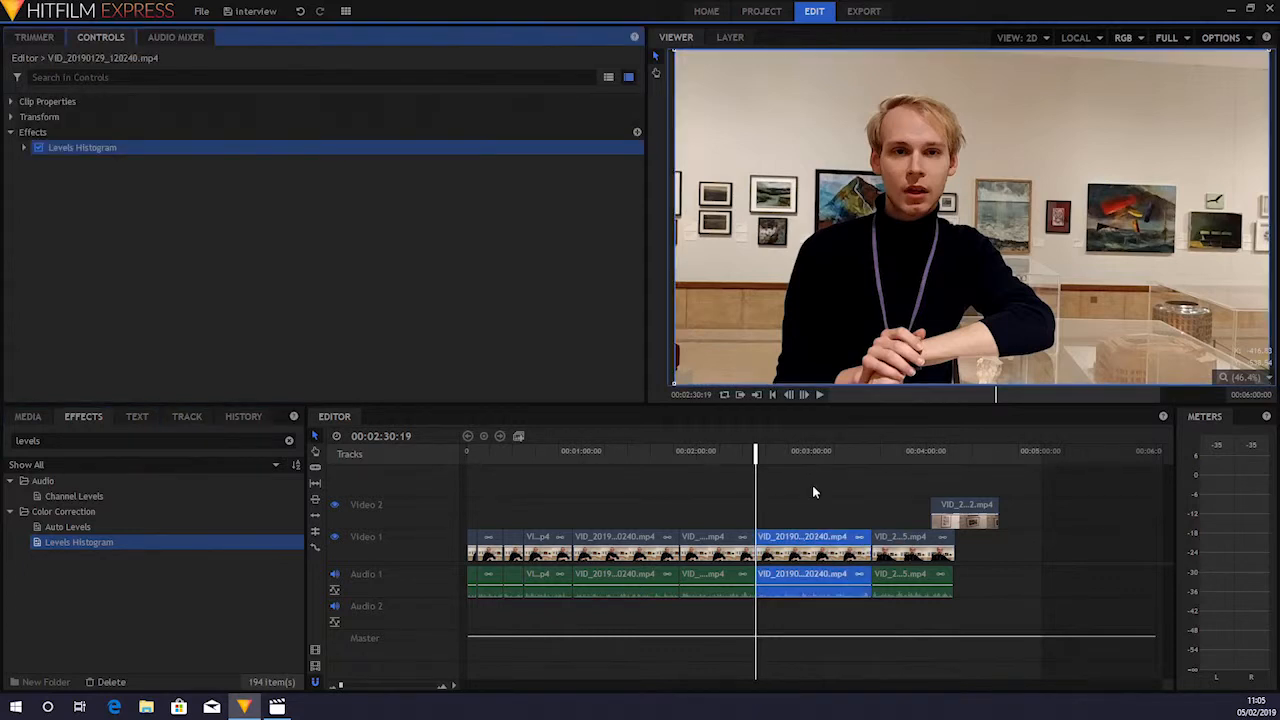
left_click(817, 456)
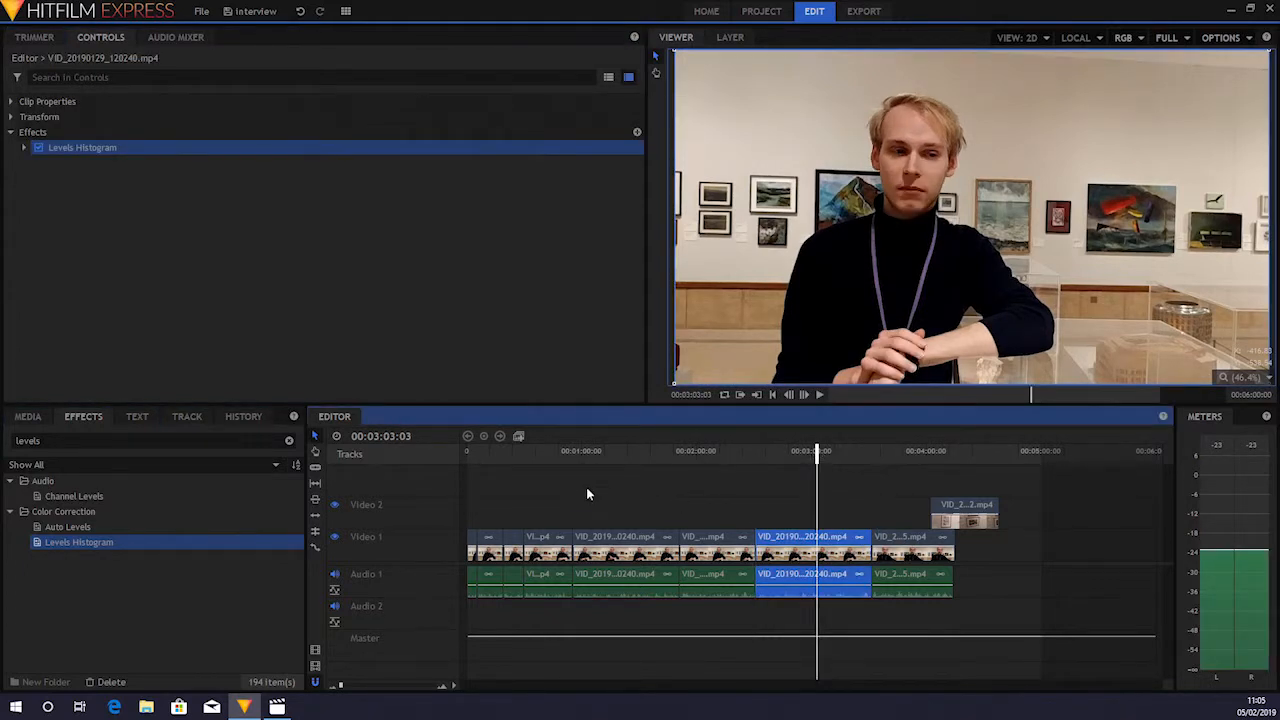
Set the Levels Histogram's Input White to 0.91 and Gamma to 1.10, keeping Input Black at 0.00.
left_click(23, 150)
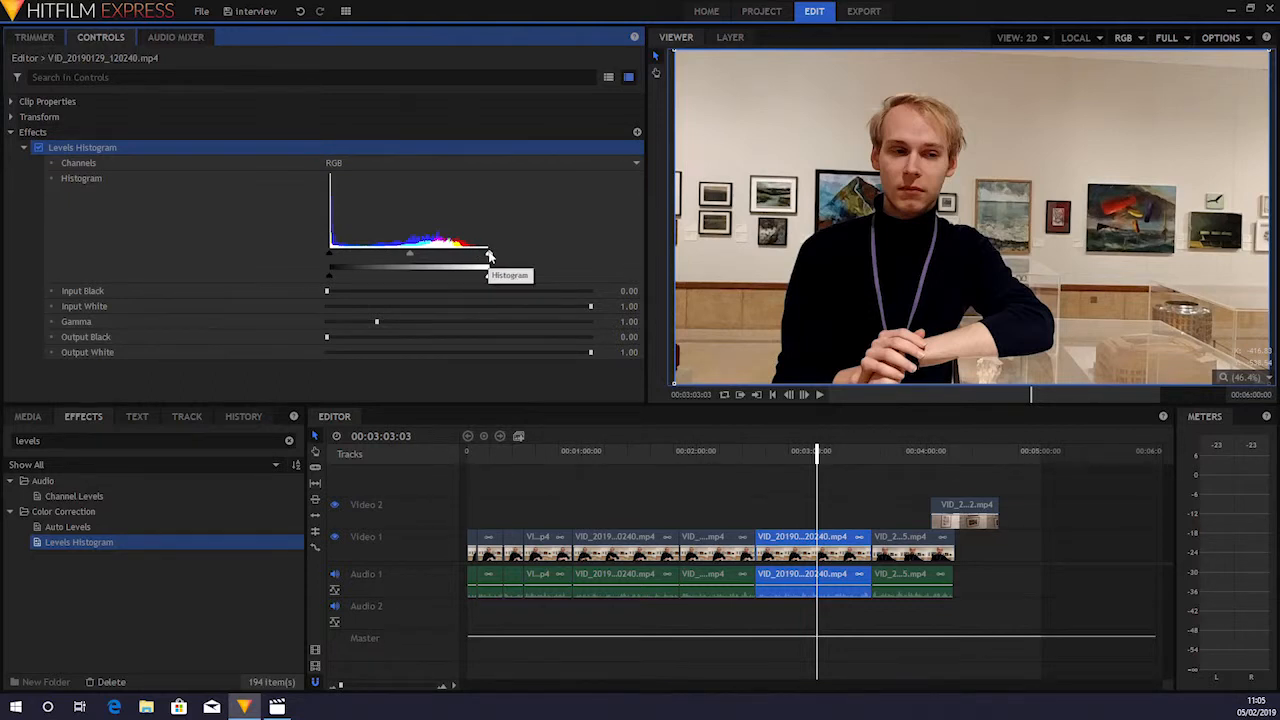
left_click_drag(489, 256, 482, 261)
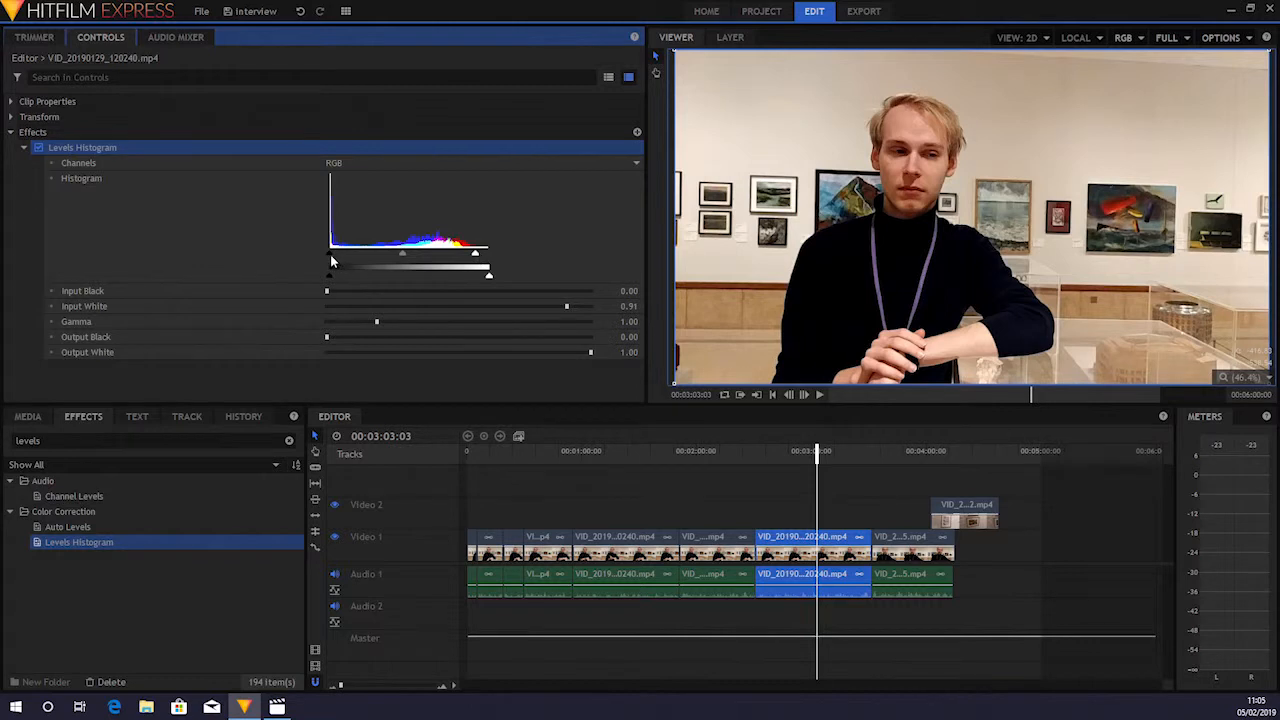
mouse_move(331, 254)
left_mouse_down()
mouse_move(347, 253)
mouse_move(319, 251)
left_mouse_up()
mouse_move(409, 257)
left_mouse_down()
mouse_move(394, 257)
mouse_move(408, 256)
left_mouse_up()
left_click_drag(377, 325, 386, 325)
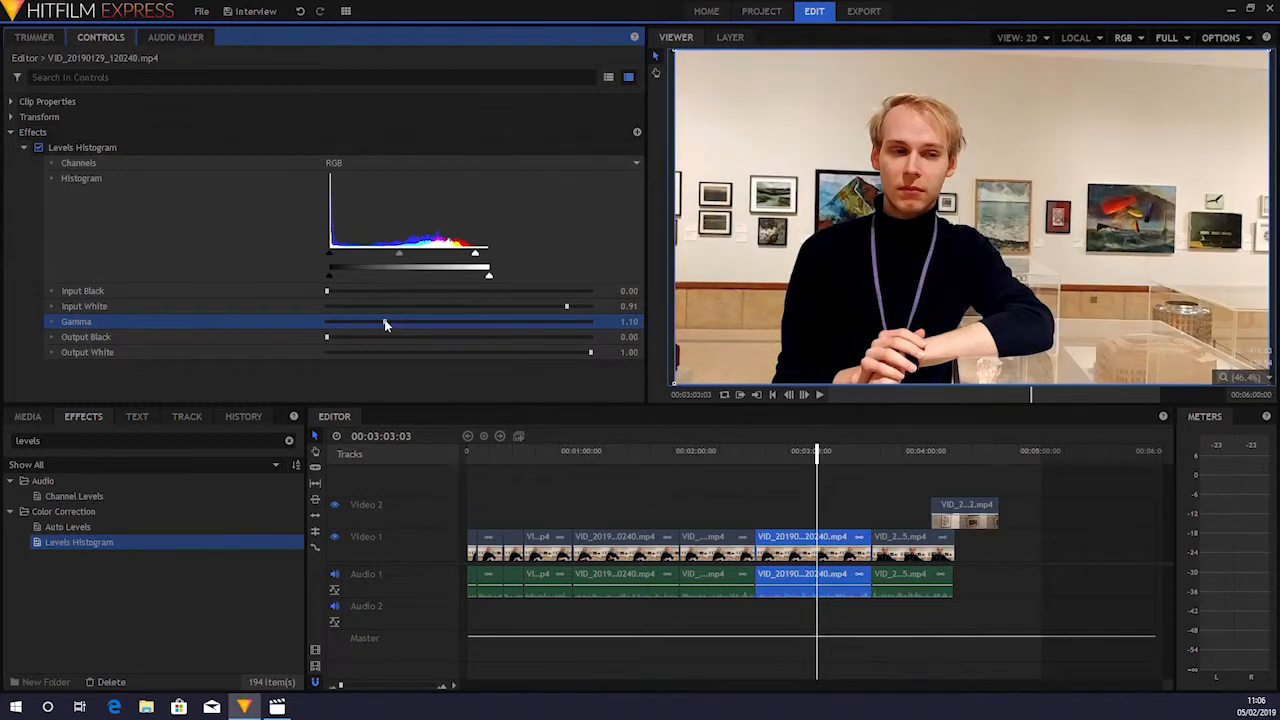
Replace the Levels Histogram effect on the second-to-last Video 1 clip with Auto Levels and check the corrected picture.
left_click(119, 146)
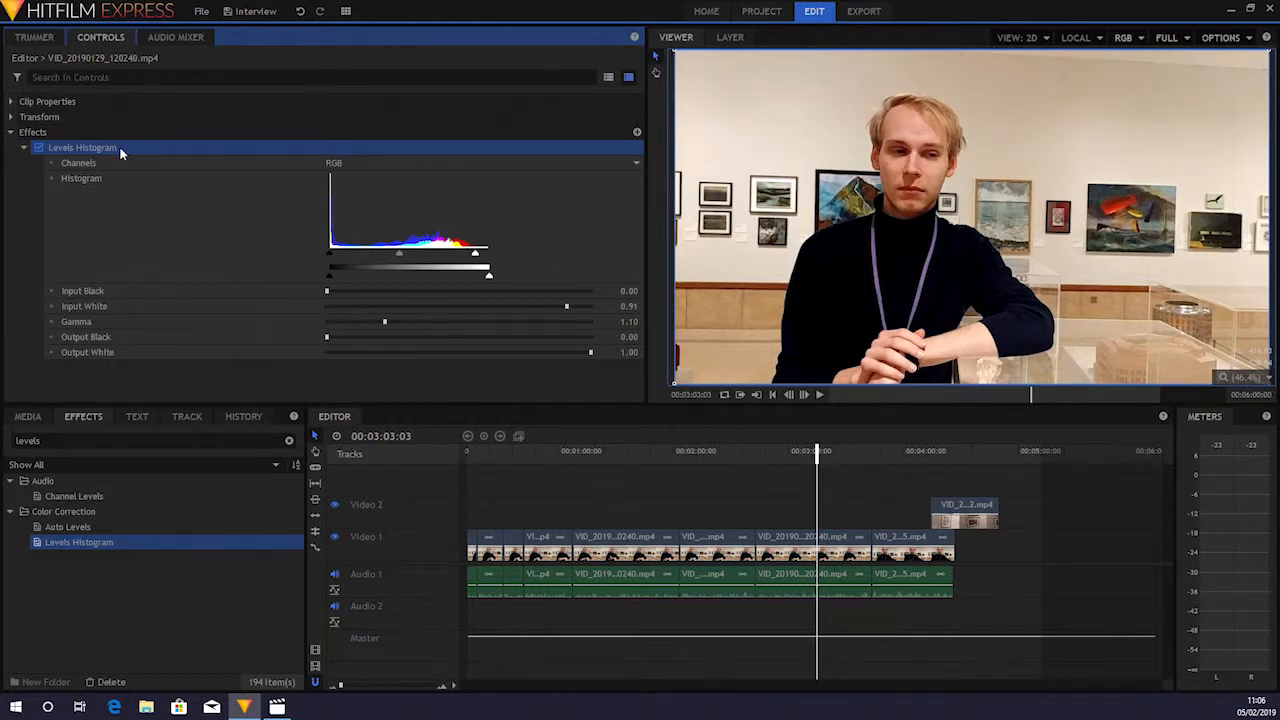
key("Delete")
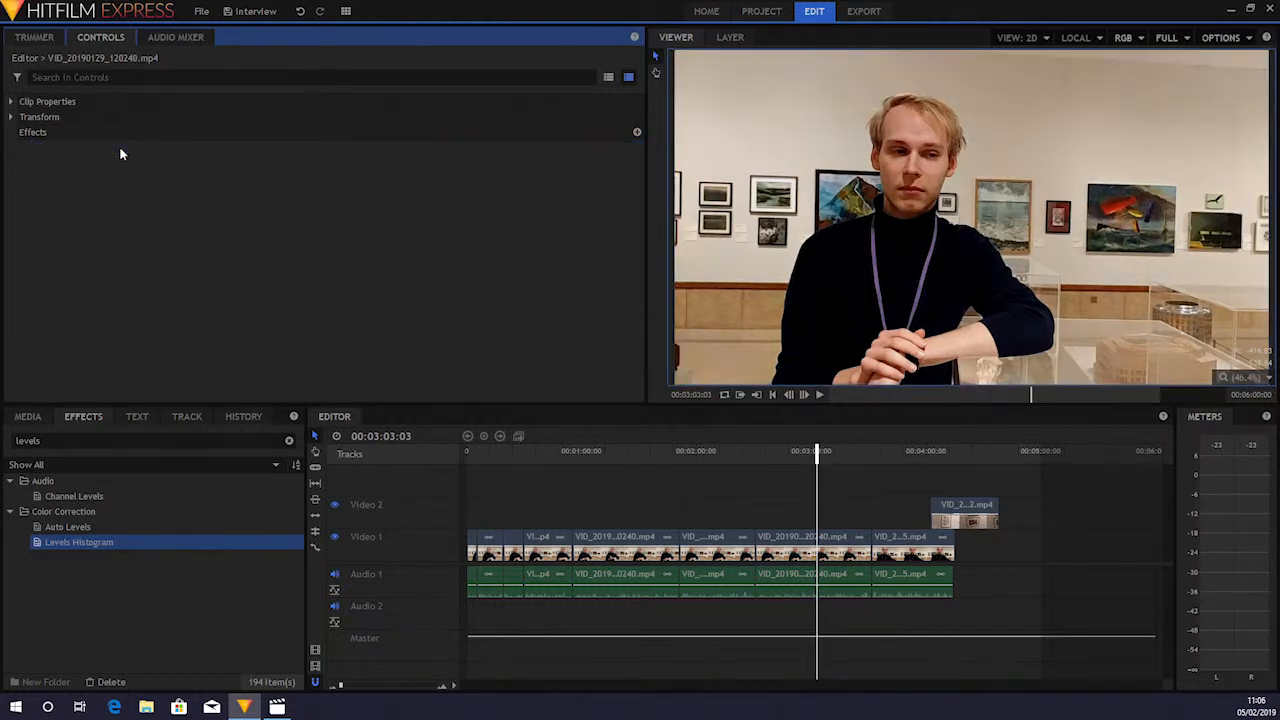
left_click(70, 527)
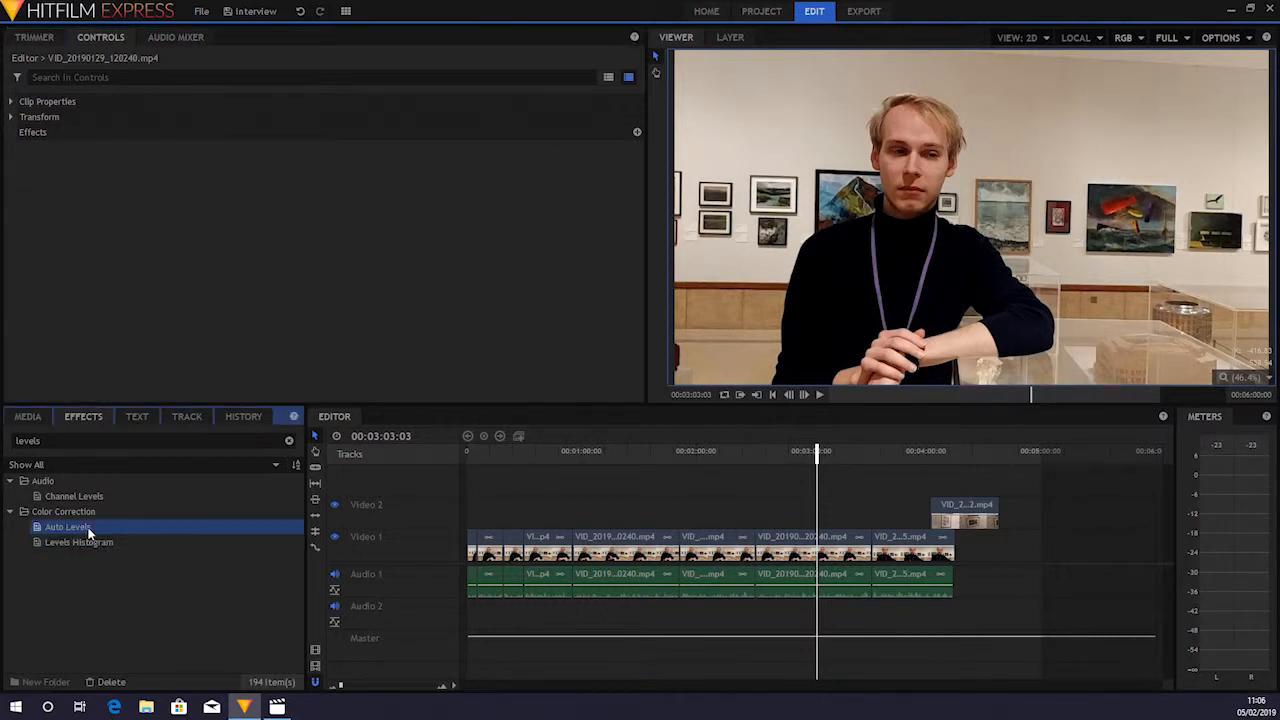
left_click_drag(83, 529, 810, 540)
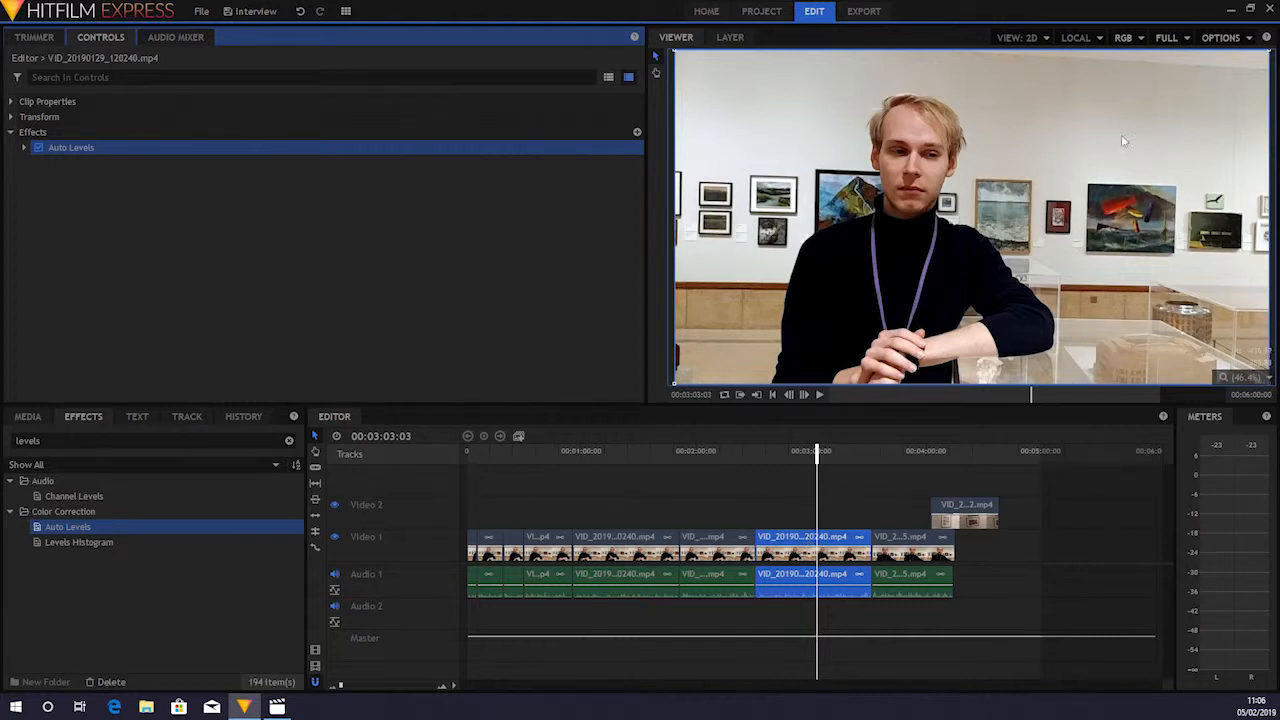
left_click(717, 452)
left_click(818, 451)
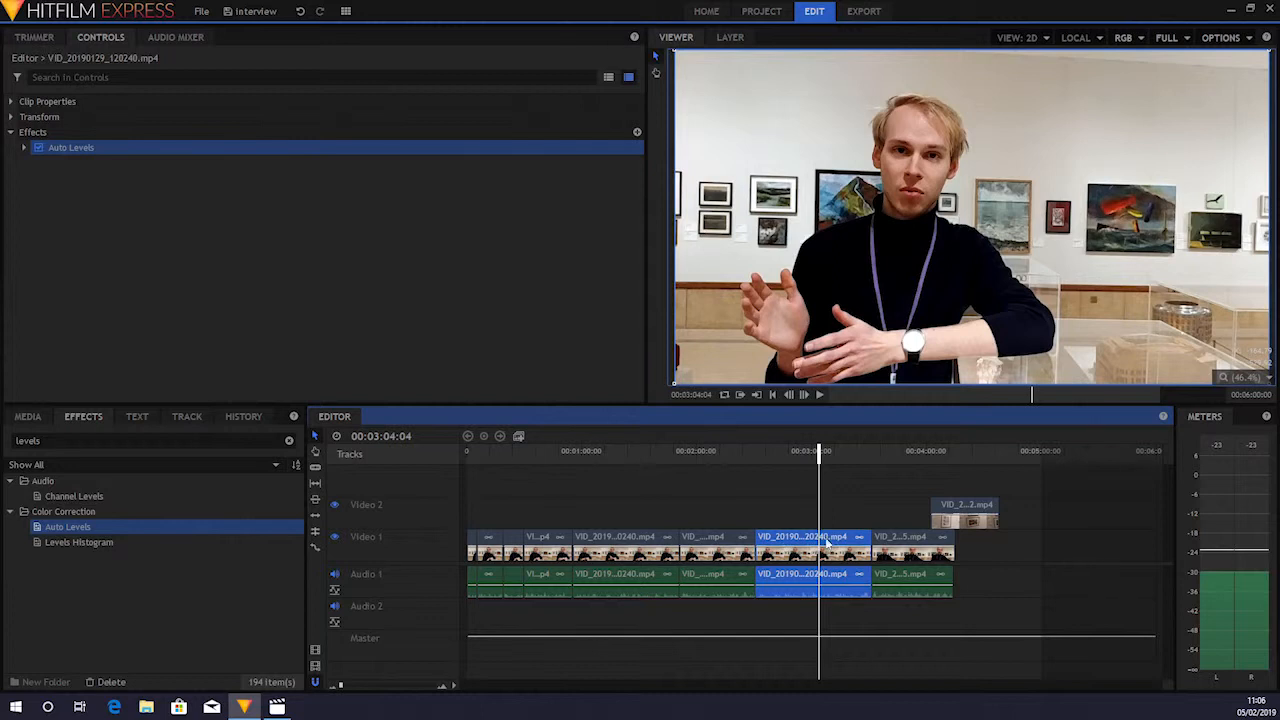
Copy the Auto Levels effect and paste it onto the Video 1 clip directly before the corrected one.
right_click(95, 147)
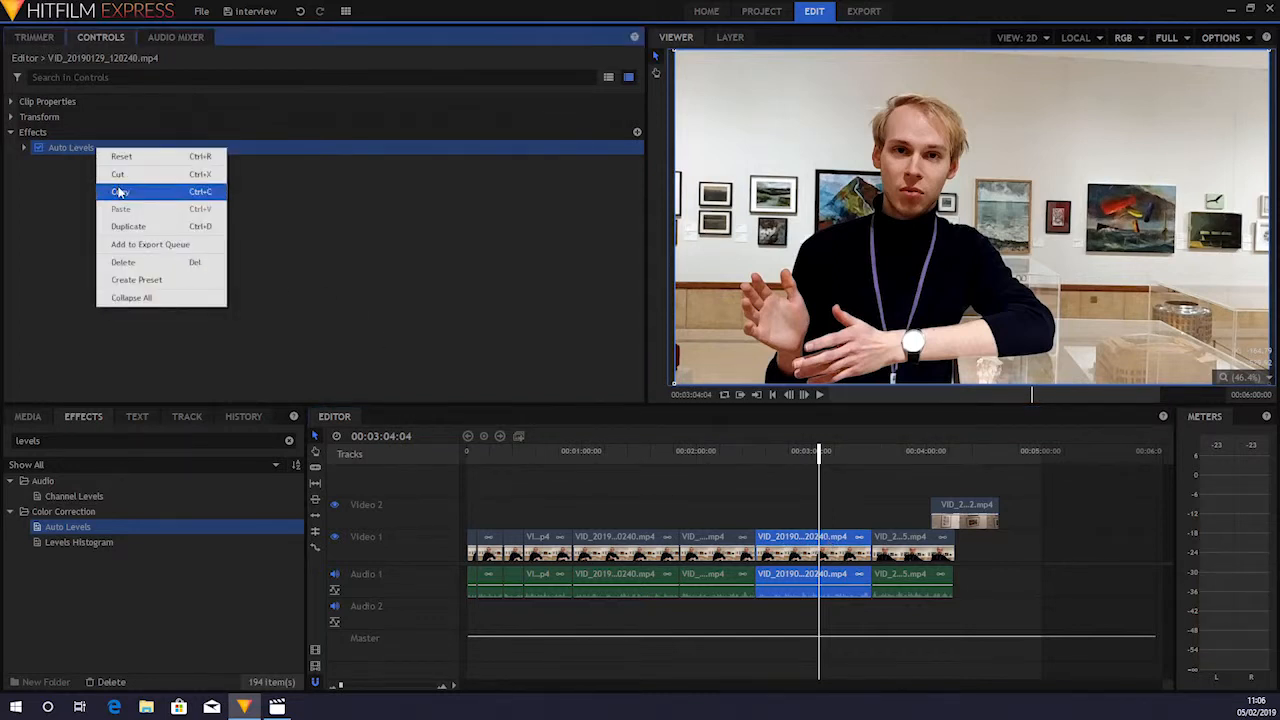
left_click(119, 192)
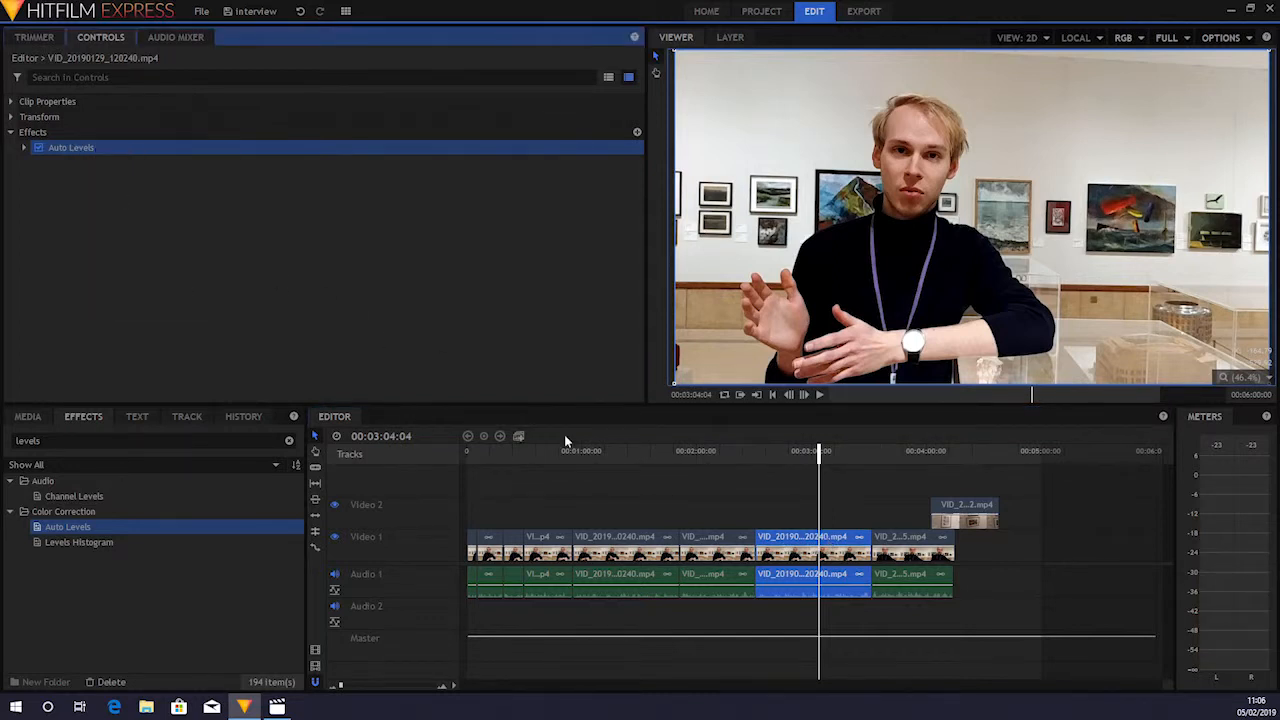
left_click(734, 546)
right_click(734, 546)
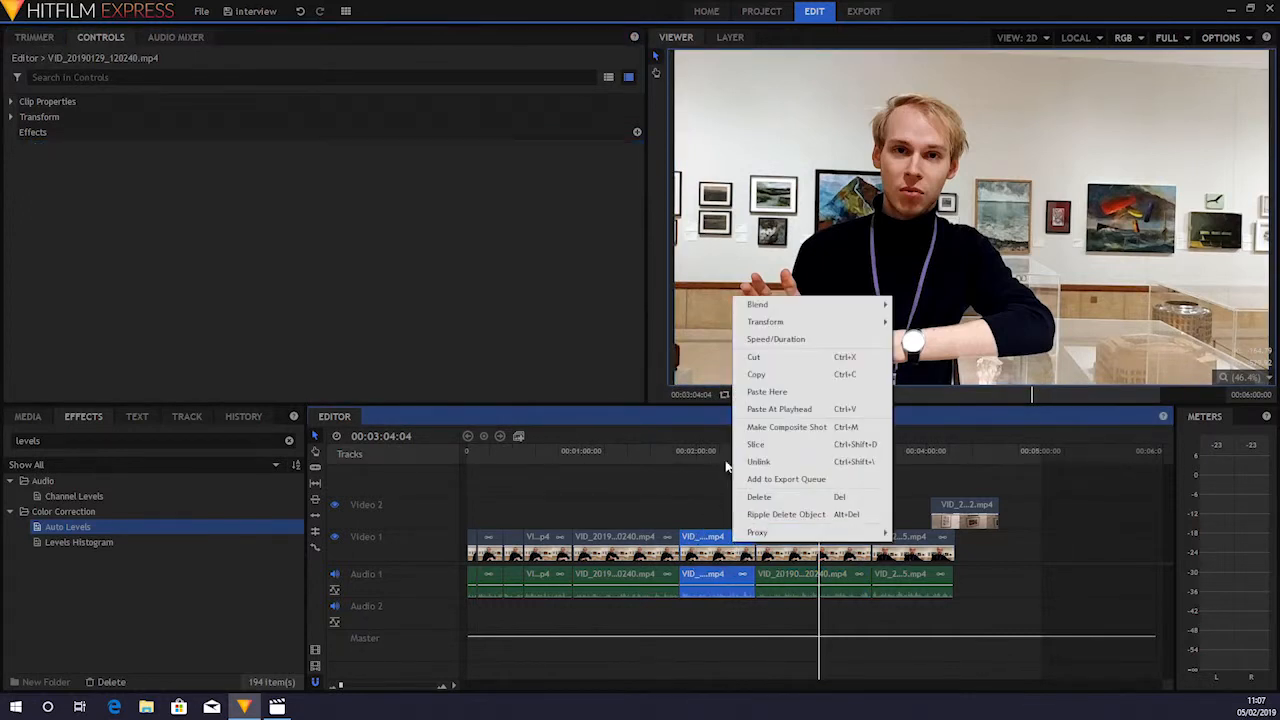
left_click(767, 392)
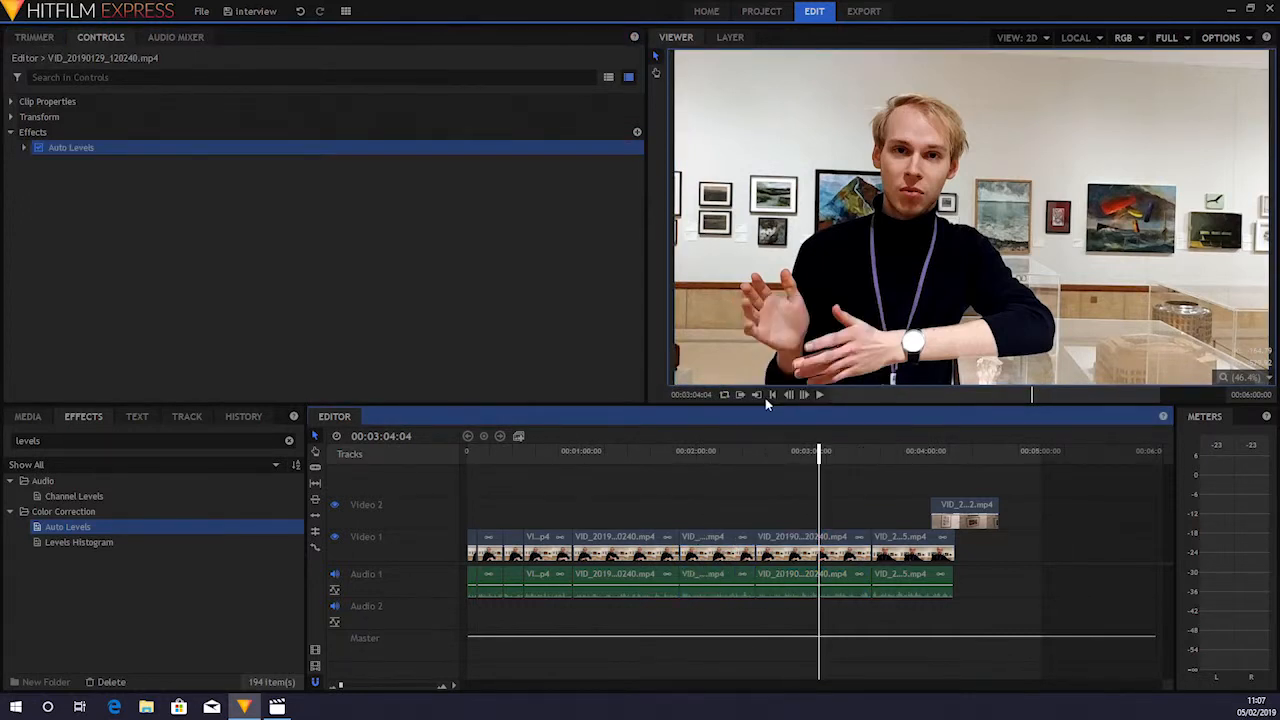
Paste the copied Auto Levels effect onto the Video 1 clip at 00:01:30:22.
left_click(731, 451)
left_click(642, 462)
left_click(648, 541)
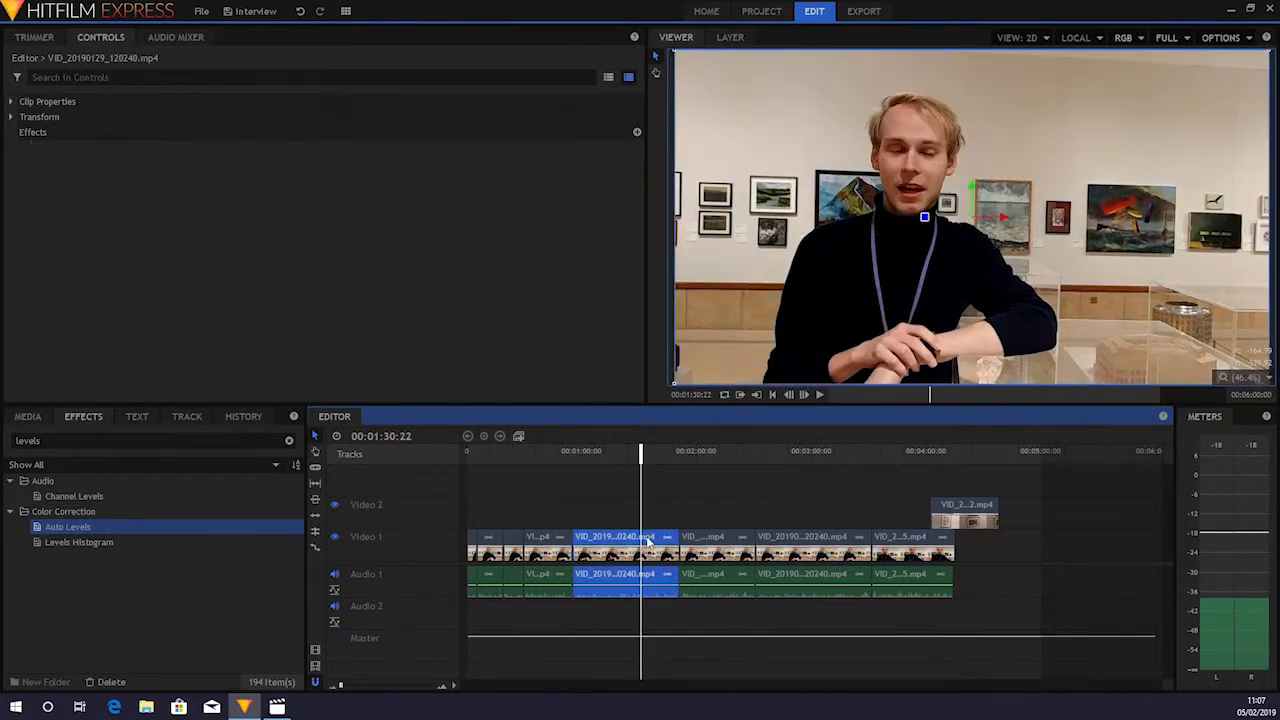
right_click(648, 541)
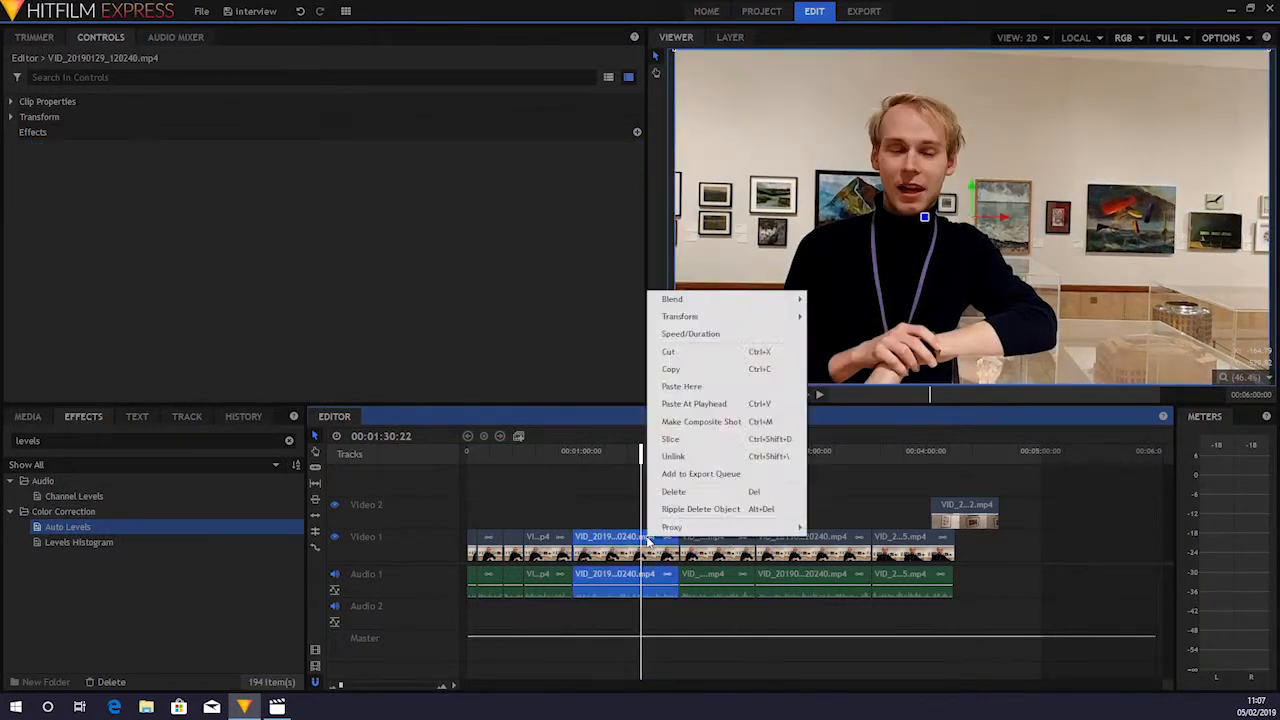
left_click(713, 388)
Paste the copied Auto Levels effect onto all the remaining short clips at the start of Video 1, up to the one at 00:00:43:04.
left_click(549, 462)
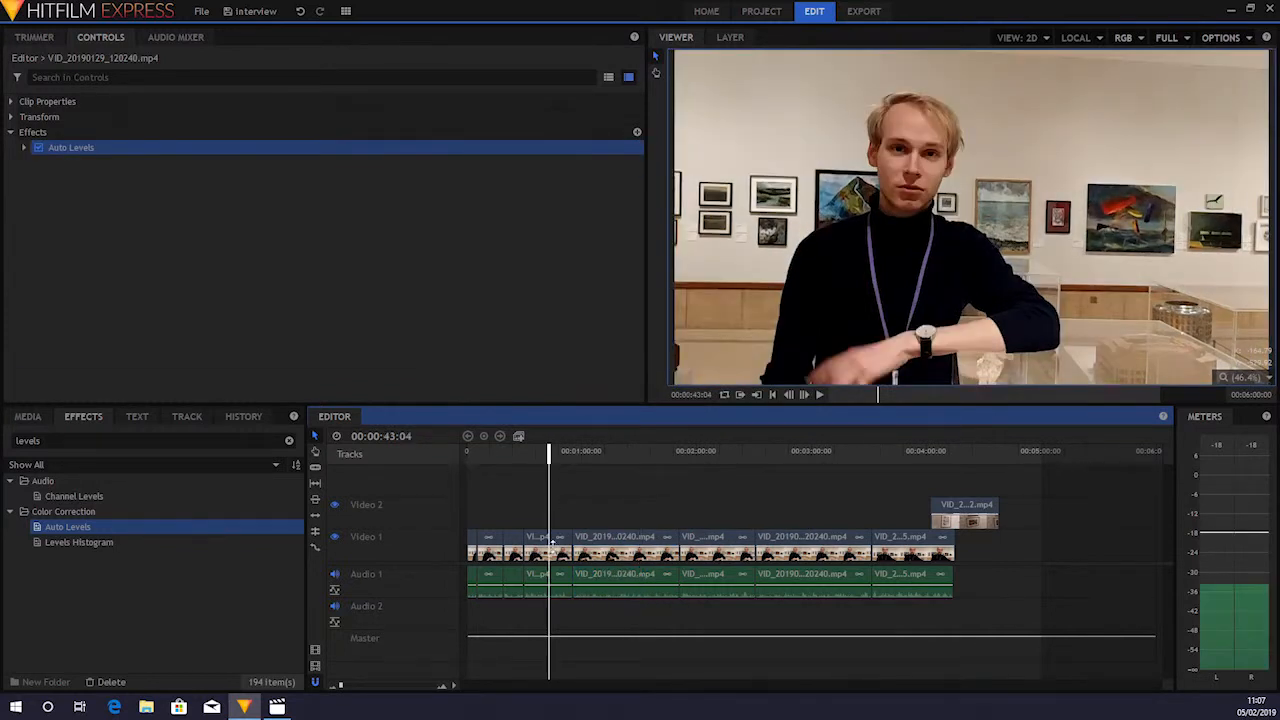
left_click(560, 544)
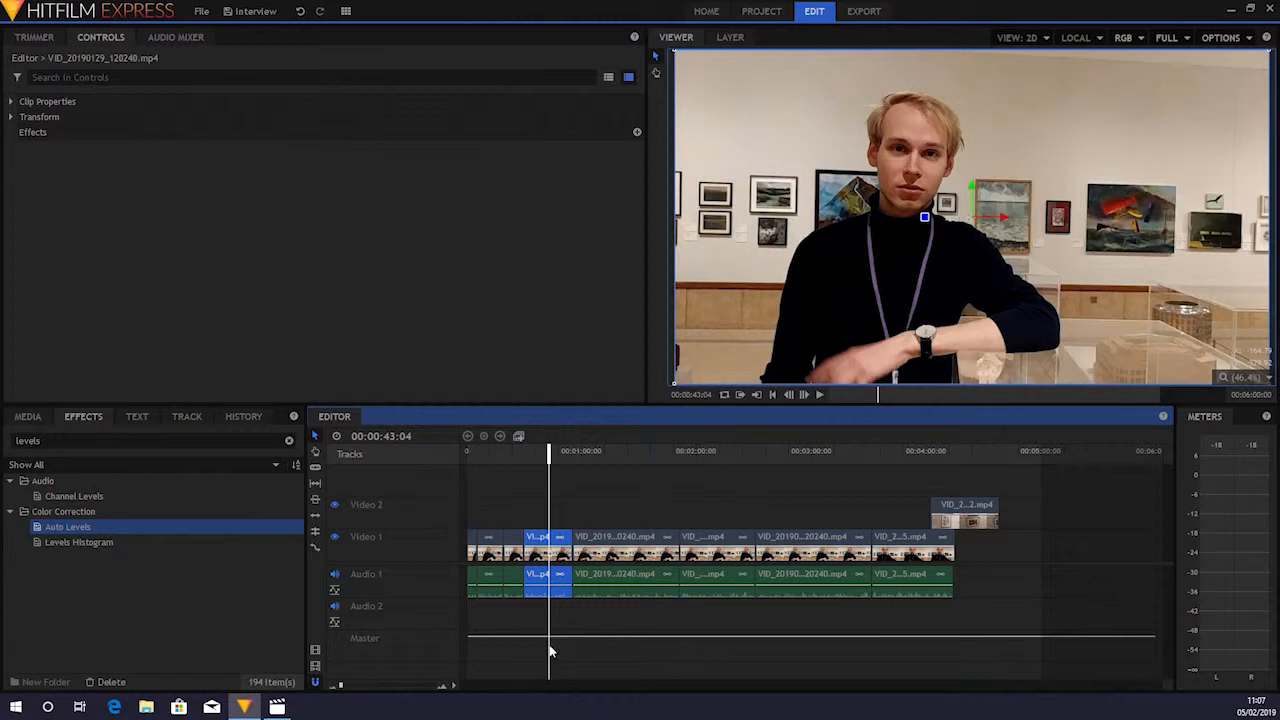
left_click_drag(535, 587, 503, 528)
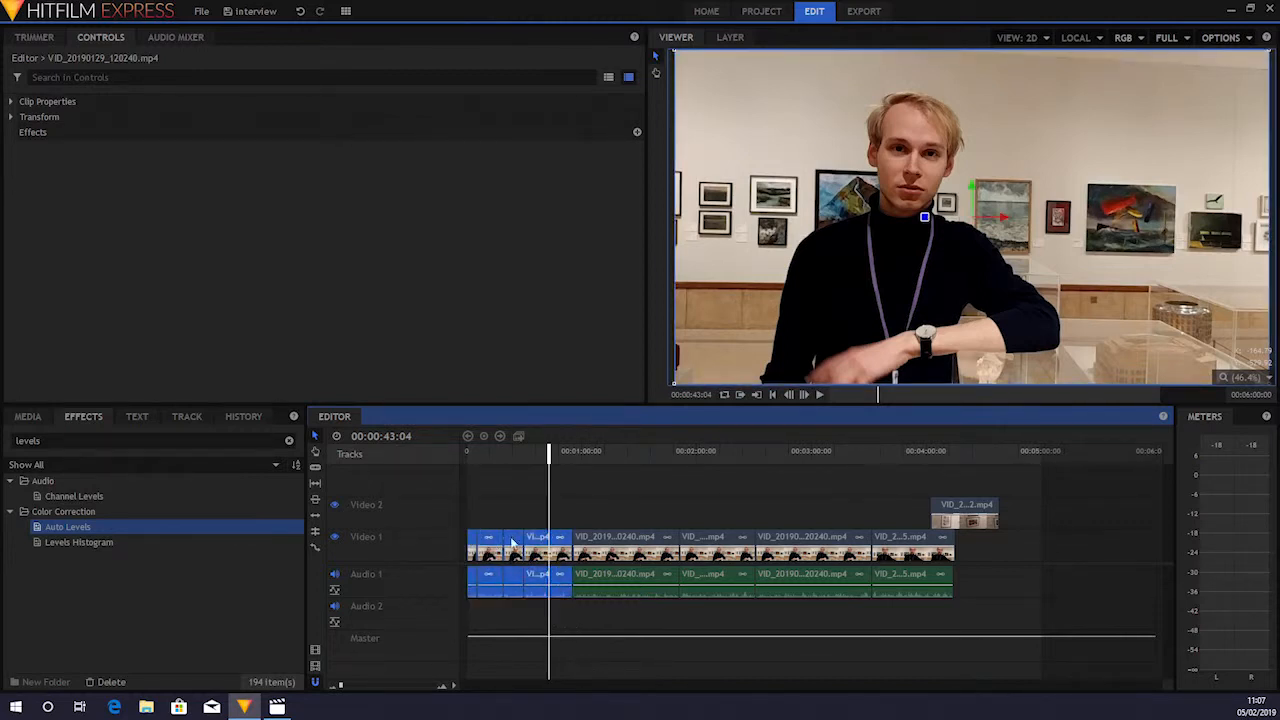
right_click(513, 543)
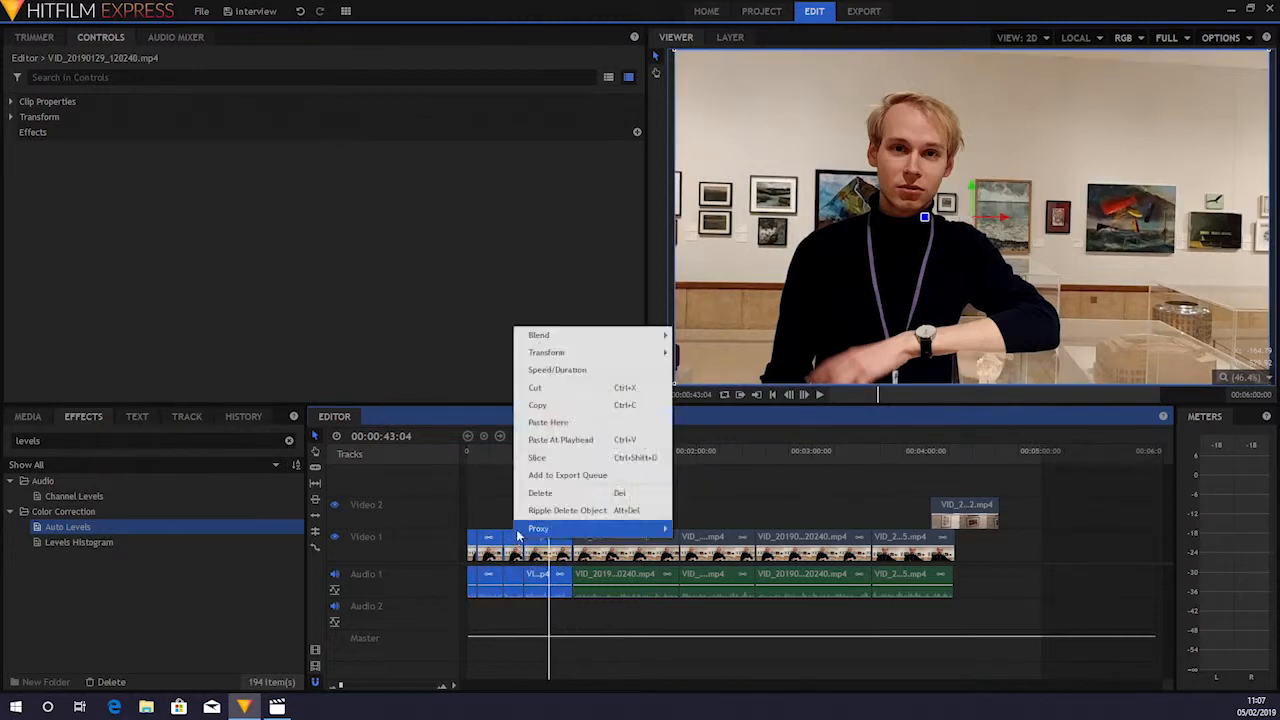
left_click(548, 422)
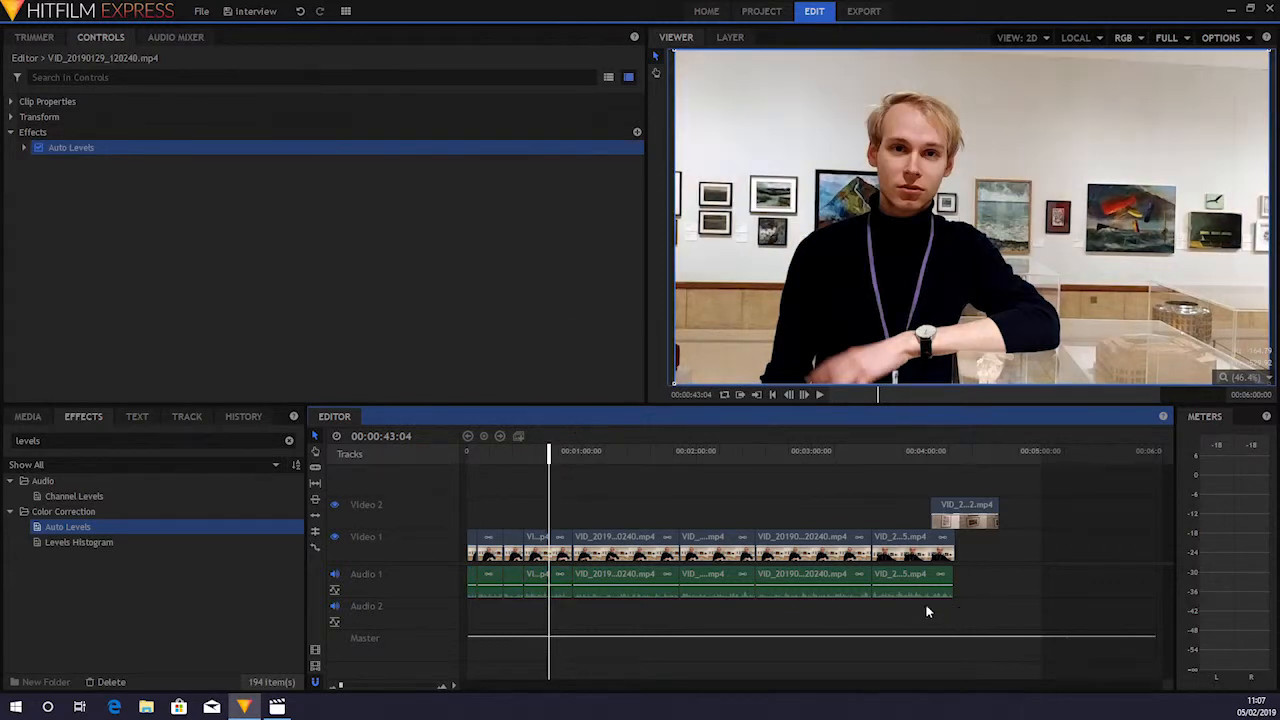
Select the last clip on Video 1 and scrub from 00:03:12:22 across it to compare its colours with the preceding clip.
left_click(923, 540)
left_click(836, 484)
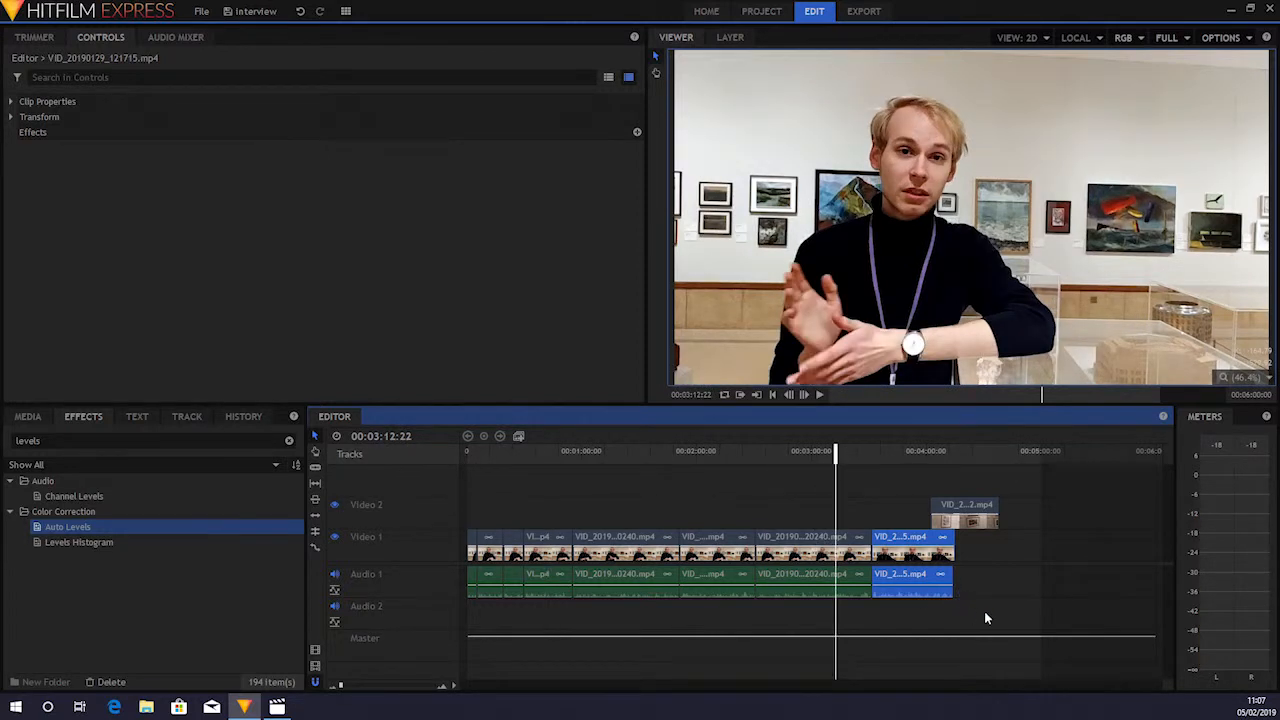
left_click_drag(842, 456, 936, 452)
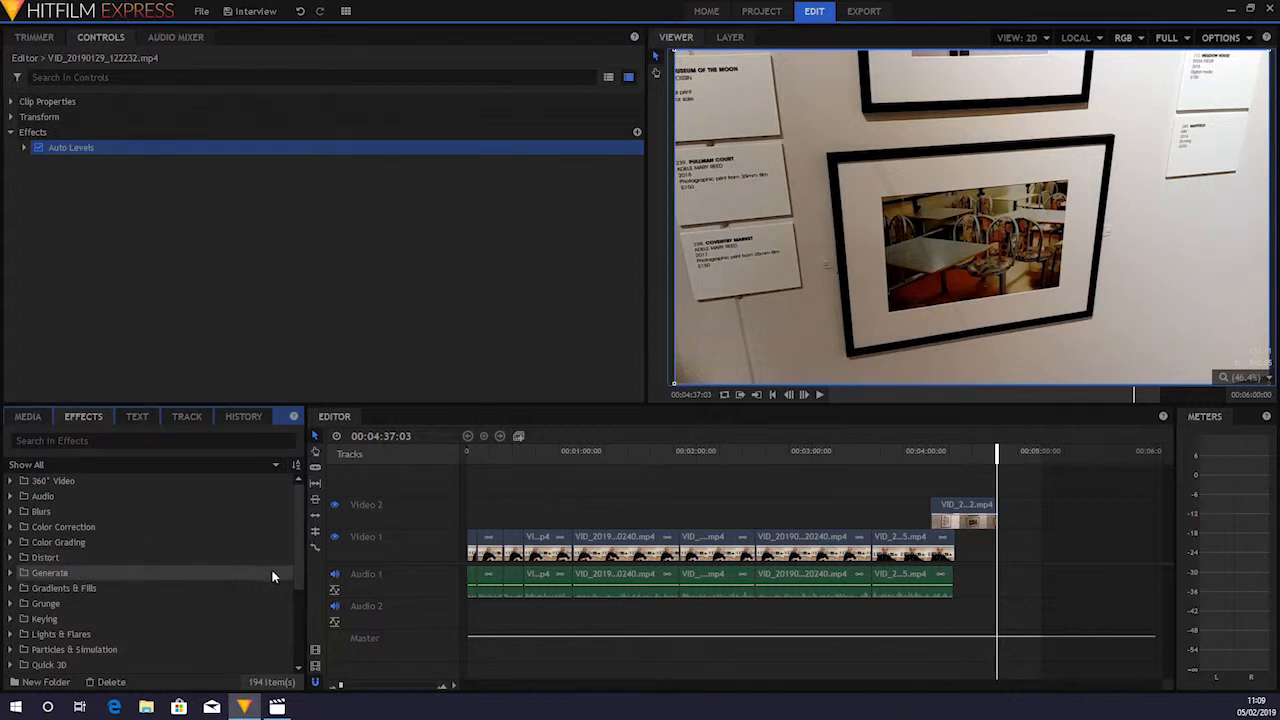
Apply the Fade to Color video transition to the end of the Video 2 clip and preview it from 00:04:31:22.
left_click_drag(301, 571, 301, 644)
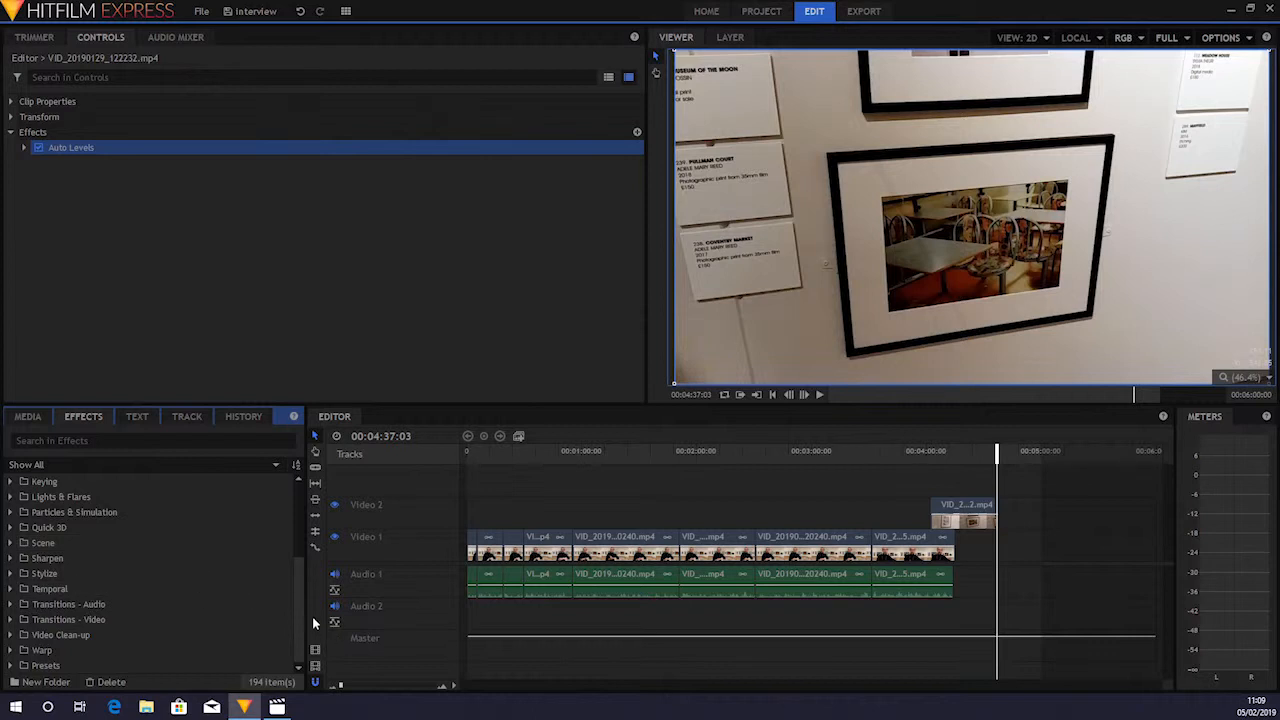
mouse_move(300, 615)
left_mouse_down()
mouse_move(297, 574)
mouse_move(308, 621)
left_mouse_up()
left_click(10, 621)
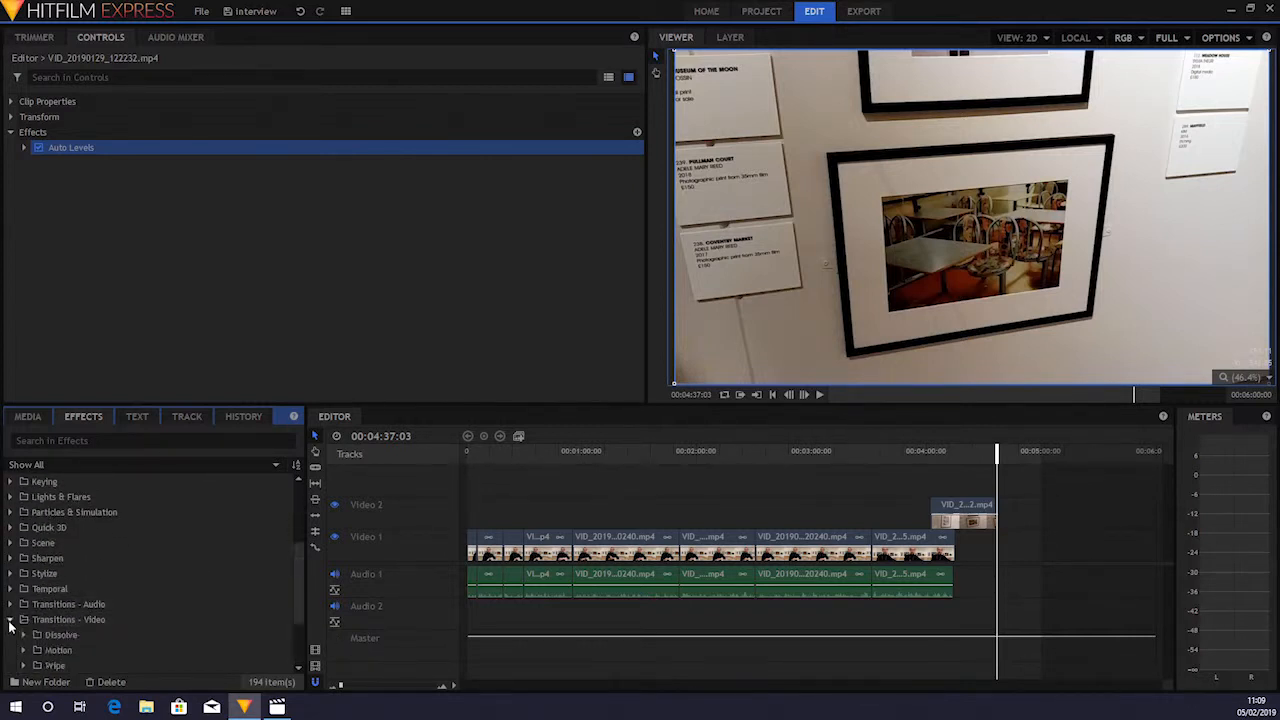
left_click_drag(296, 609, 293, 641)
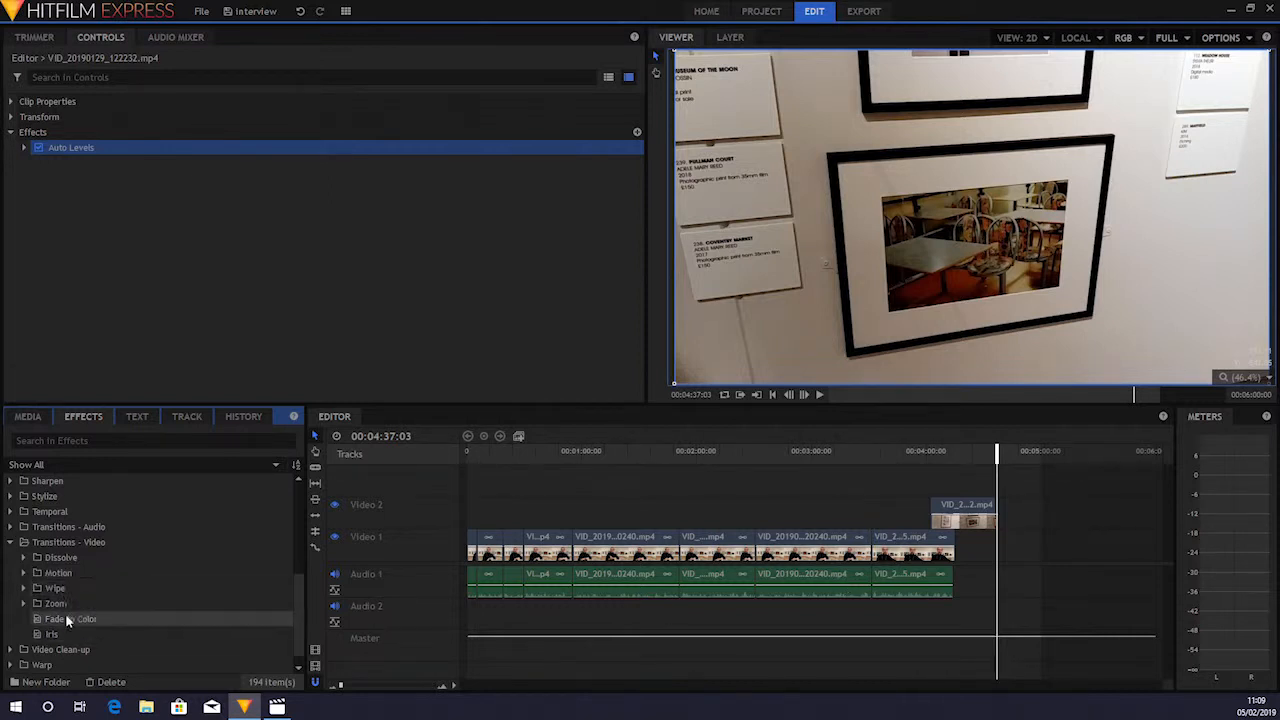
left_click_drag(66, 620, 987, 508)
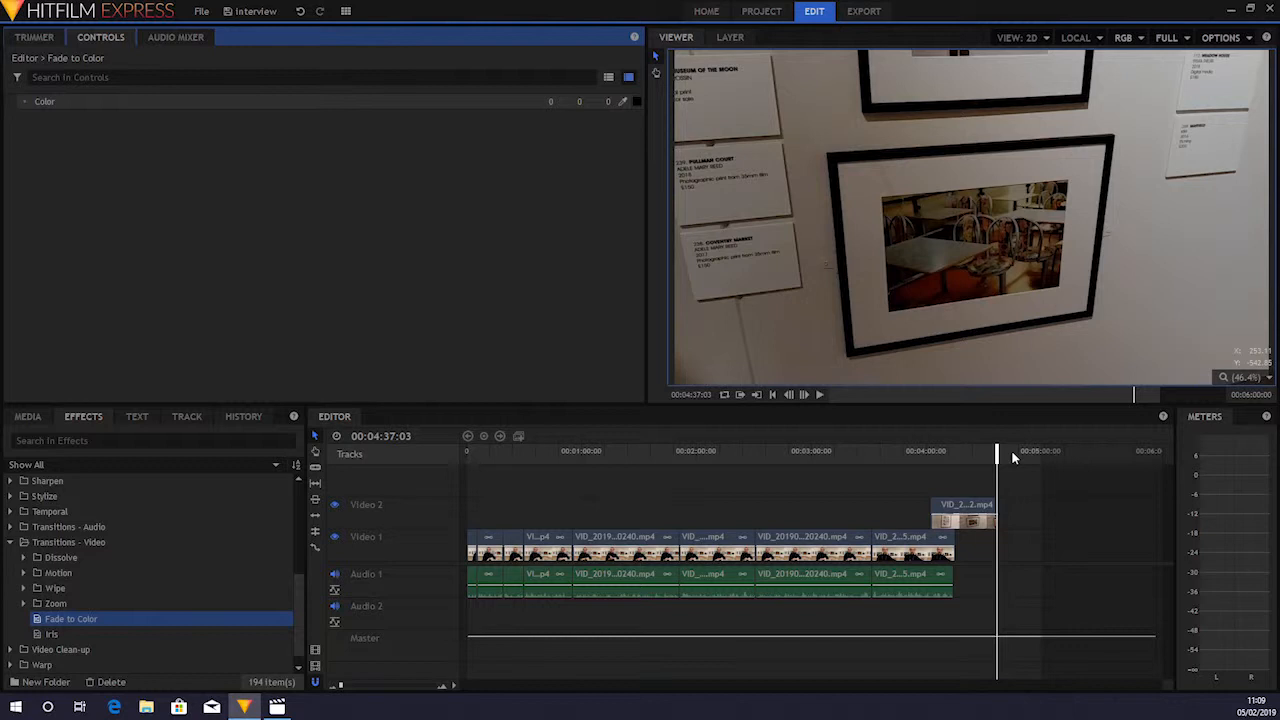
left_click_drag(997, 453, 987, 455)
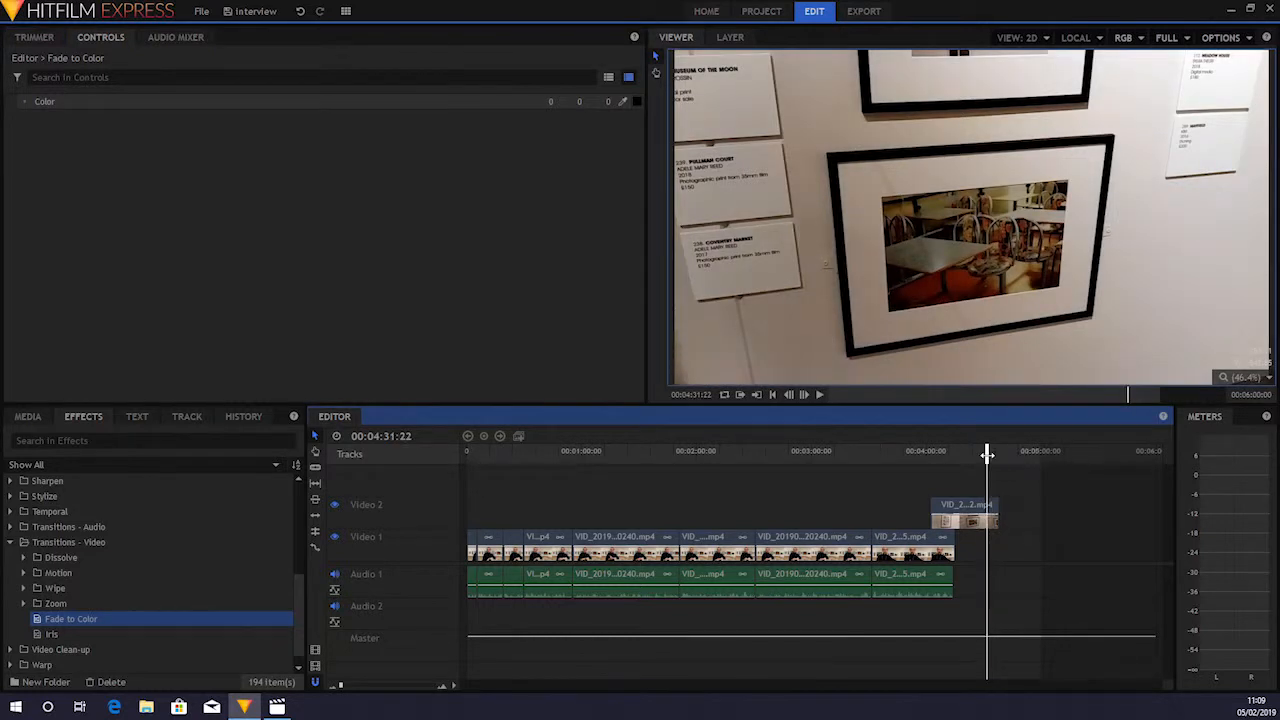
key("space")
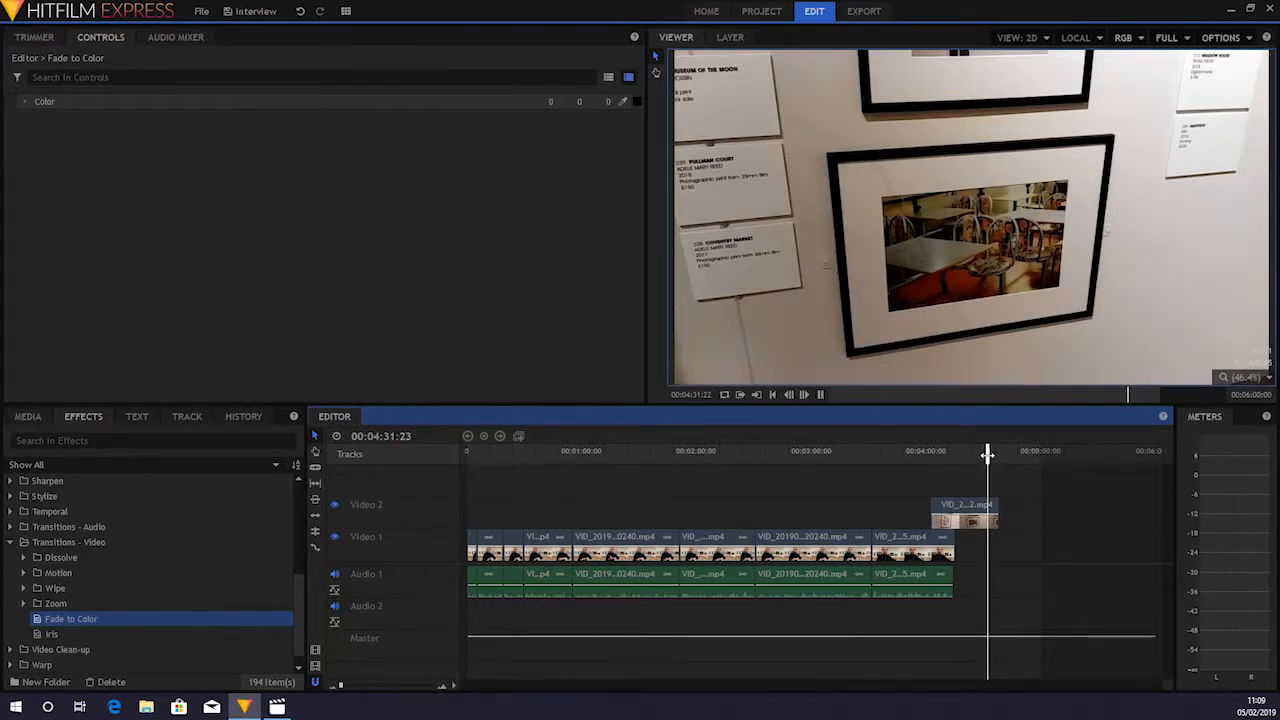